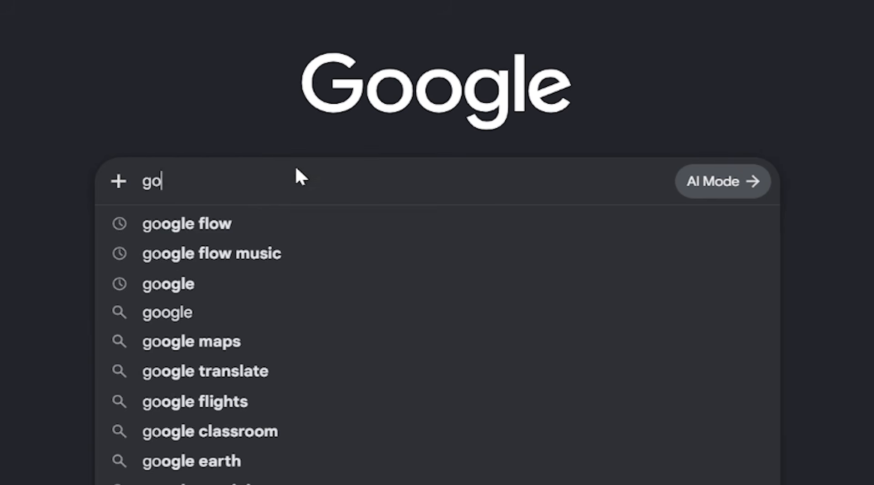
- Open Google Labs' Flow site through a web search for "google flow" and start a new project
{"action": "key", "text": "Down"}
{"action": "key", "text": "Return"}
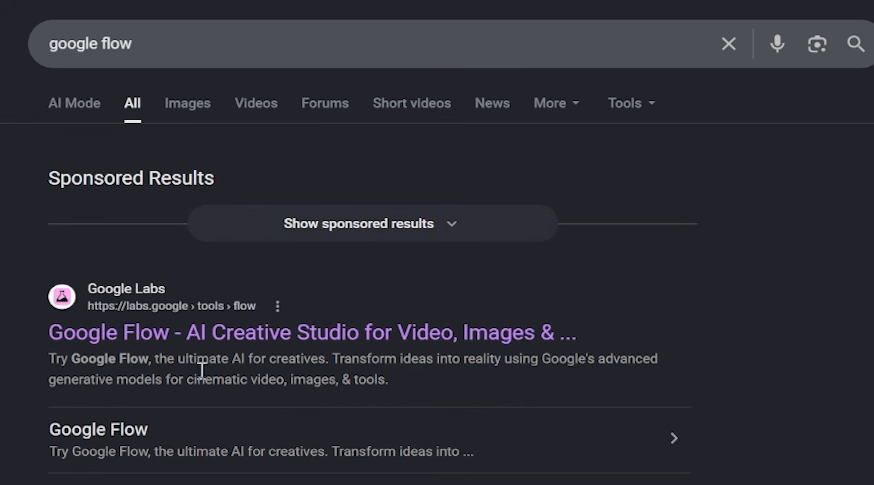
{"action": "left_click", "coordinate": [224, 340]}
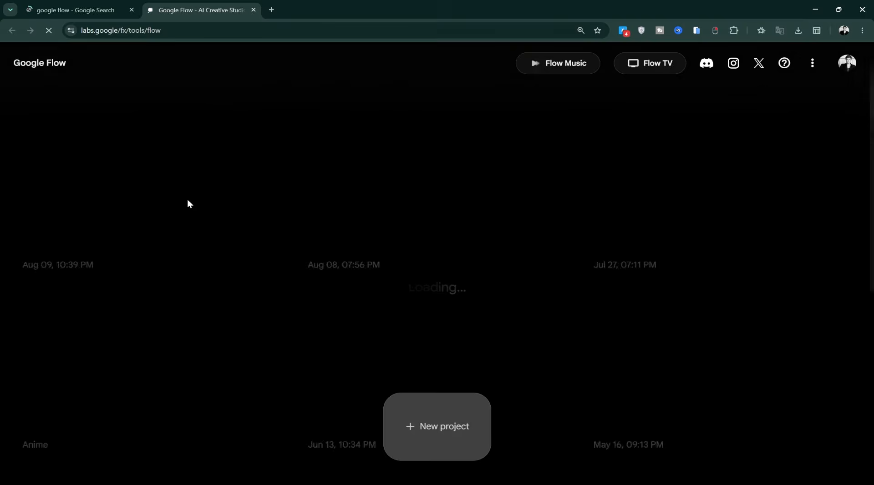
{"action": "scroll", "coordinate": [430, 230], "scroll_direction": "down", "scroll_amount": 3}
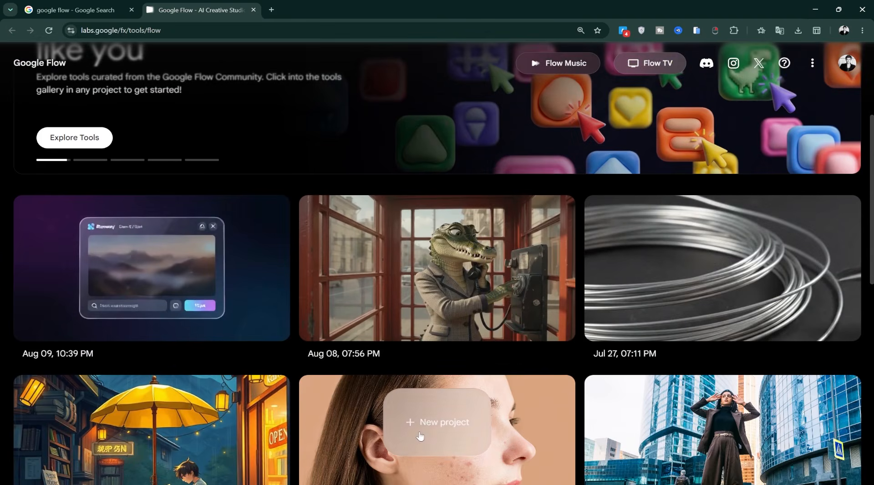
{"action": "left_click", "coordinate": [420, 436]}
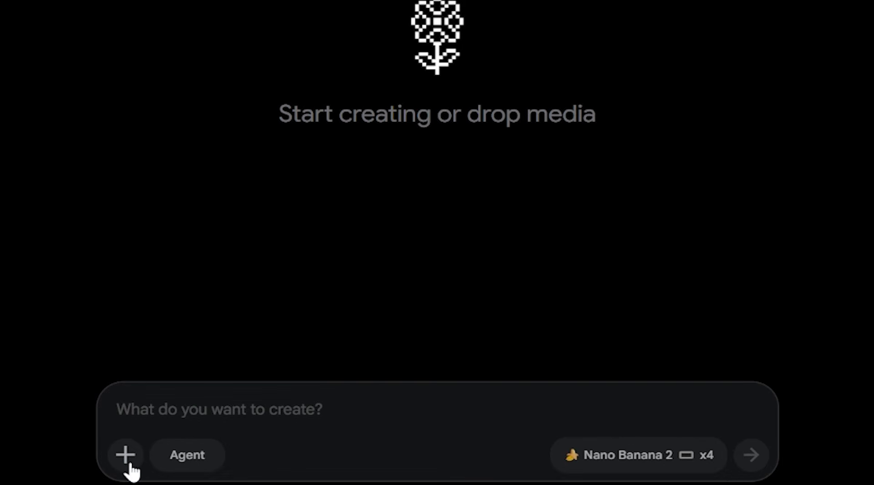
- Upload the portrait pexels-cottonbro-5119214.jpg to the project and add it to the prompt
{"action": "left_click", "coordinate": [129, 465]}
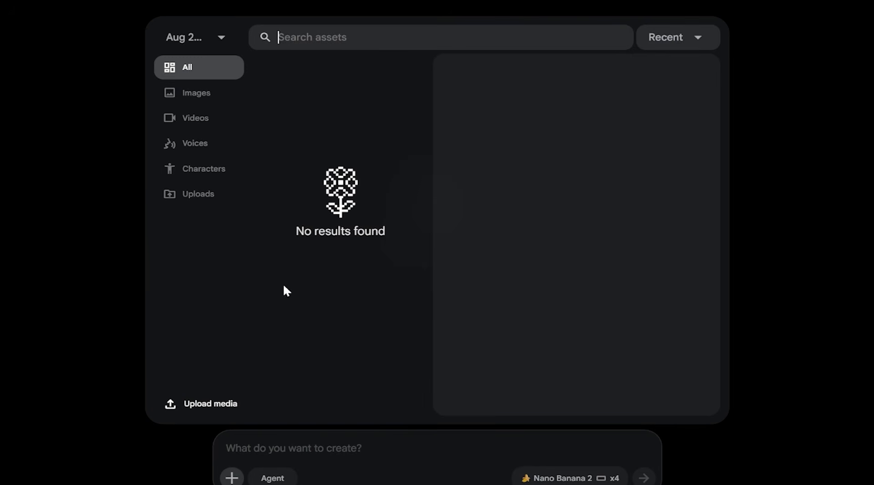
{"action": "left_click", "coordinate": [200, 404]}
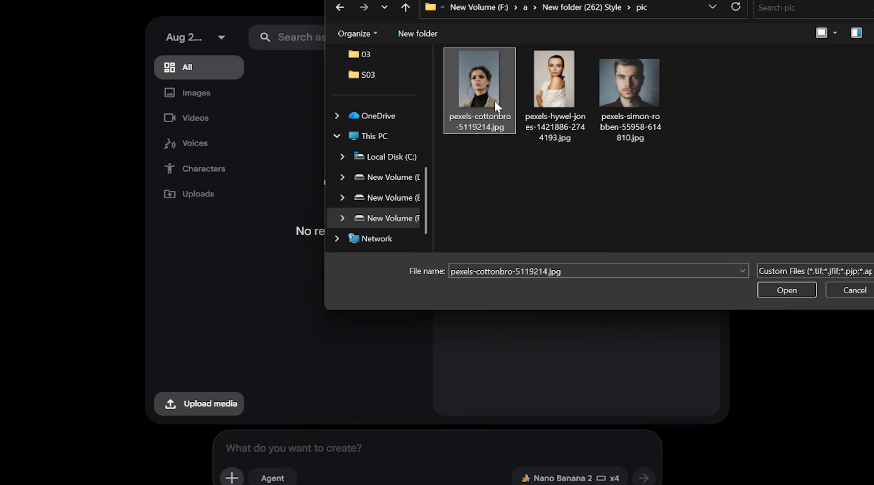
{"action": "double_click", "coordinate": [494, 99]}
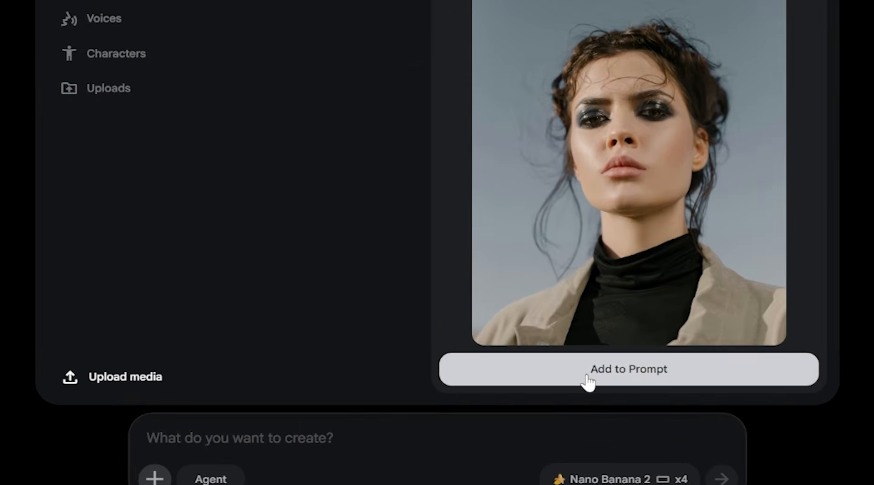
{"action": "left_click", "coordinate": [567, 385]}
- Set the image generation options to a 3:4 aspect ratio and a single output (x1)
{"action": "mouse_move", "coordinate": [200, 425]}
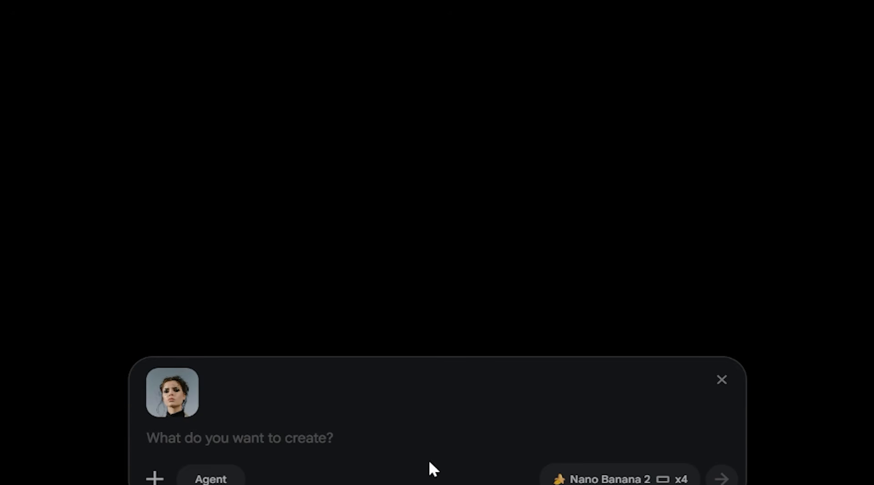
{"action": "left_click", "coordinate": [612, 479]}
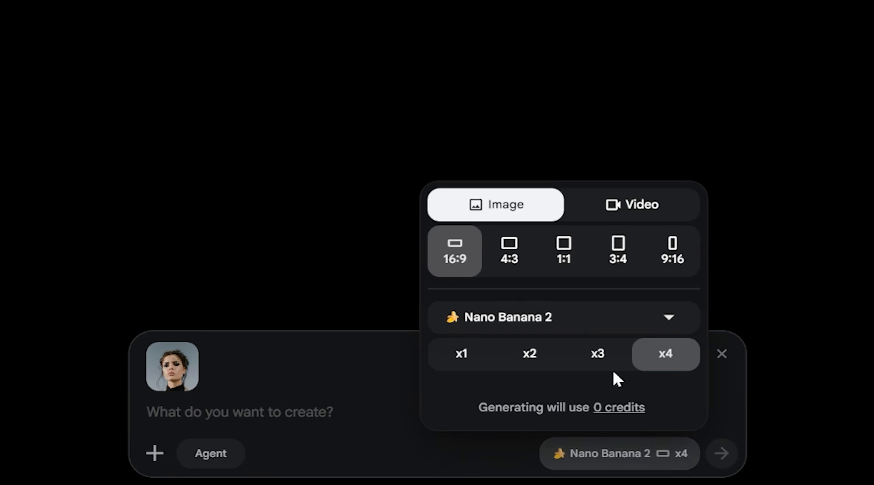
{"action": "left_click", "coordinate": [628, 260]}
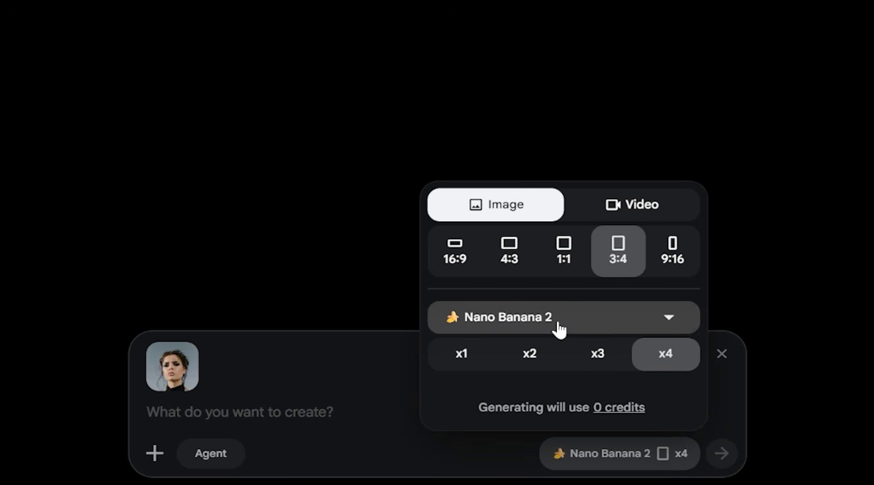
{"action": "left_click", "coordinate": [461, 356]}
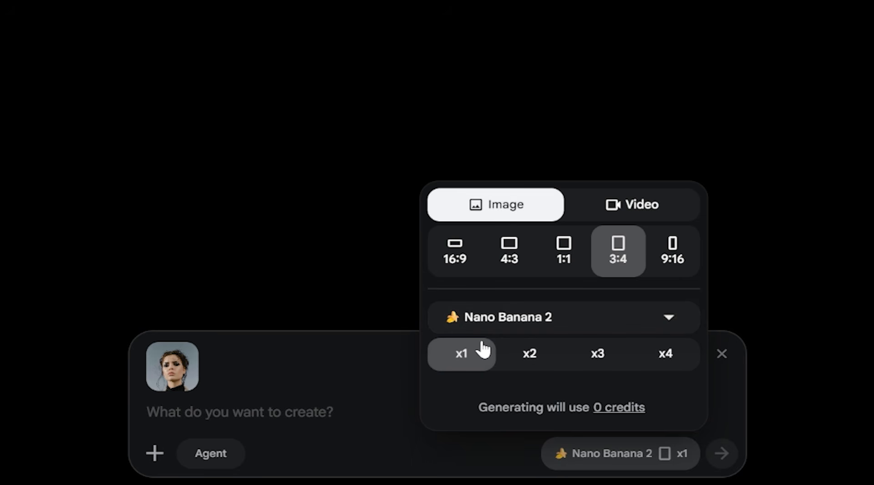
- Generate an image of the attached portrait with the prompt "/gtaart" and view the result enlarged before returning to the project
{"action": "left_click", "coordinate": [231, 413]}
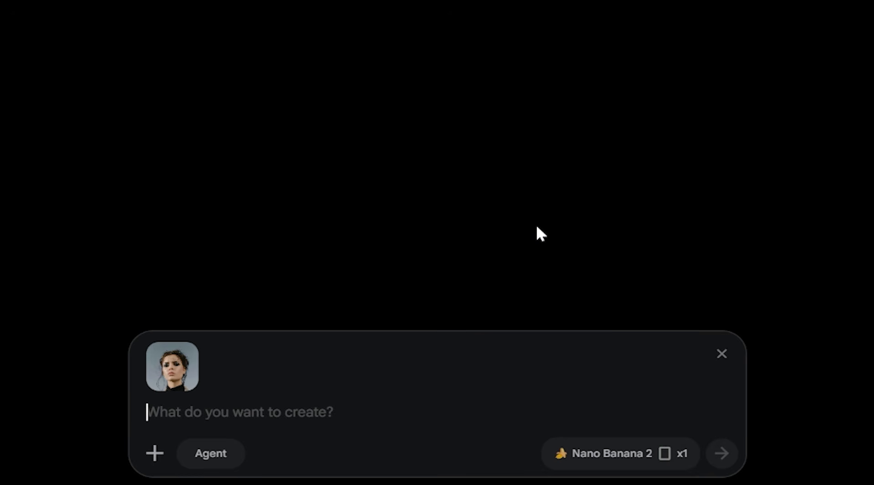
{"action": "type", "text": "1"}
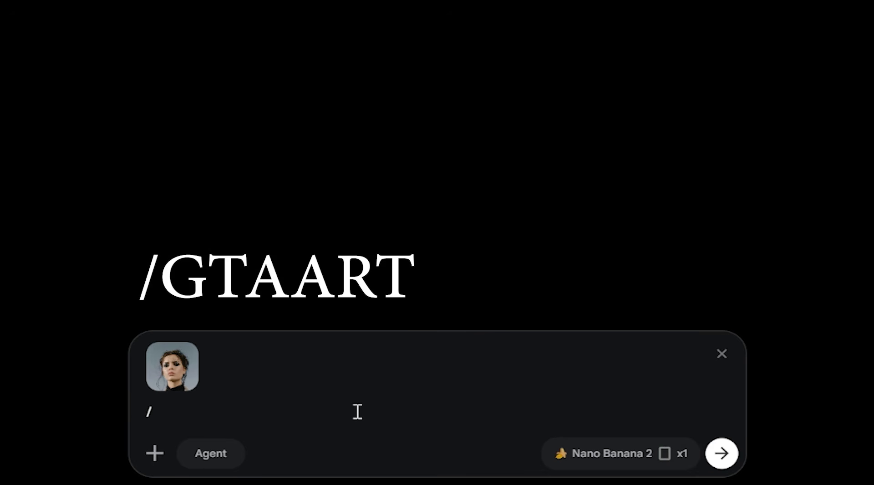
{"action": "type", "text": "gta"}
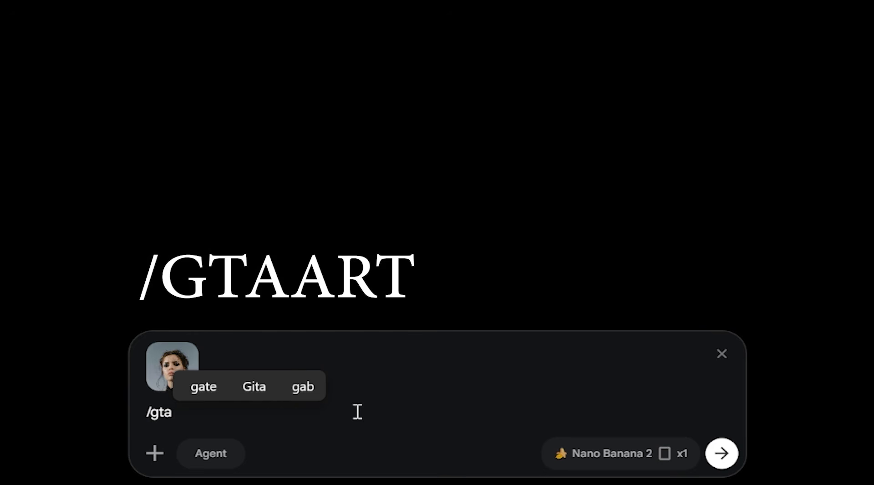
{"action": "type", "text": "art"}
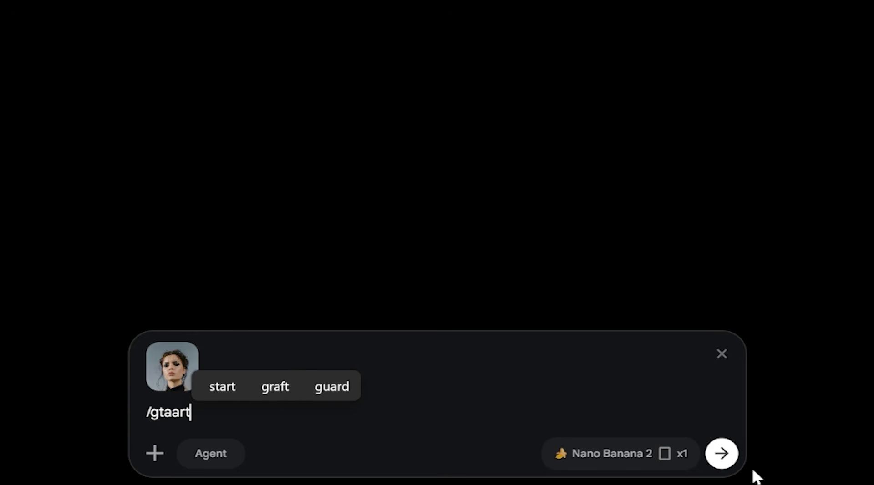
{"action": "left_click", "coordinate": [733, 464]}
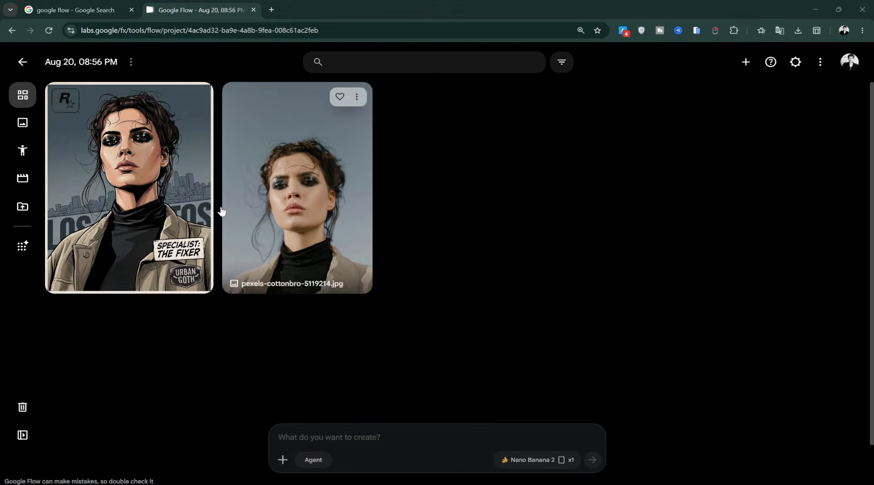
{"action": "left_click", "coordinate": [164, 199]}
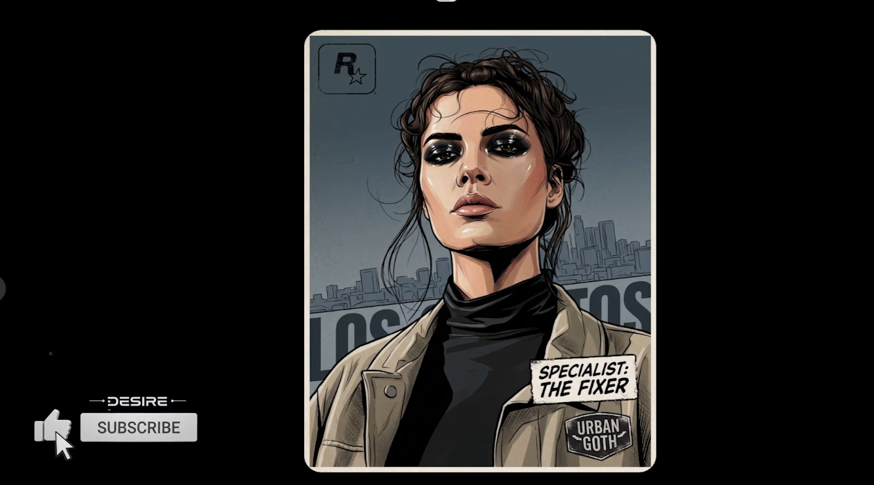
{"action": "left_click", "coordinate": [2, 7]}
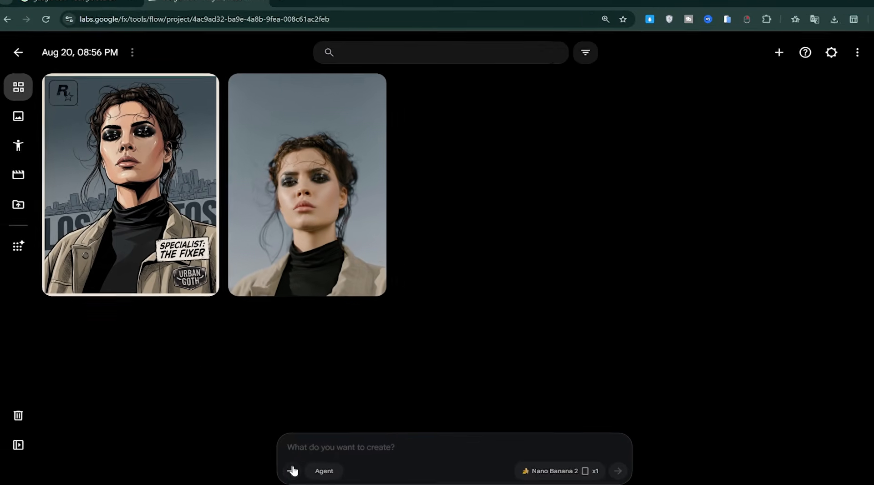
- Attach the original portrait again, generate an image with the prompt "/claymation", and view the result enlarged before returning to the project
{"action": "left_click", "coordinate": [283, 459]}
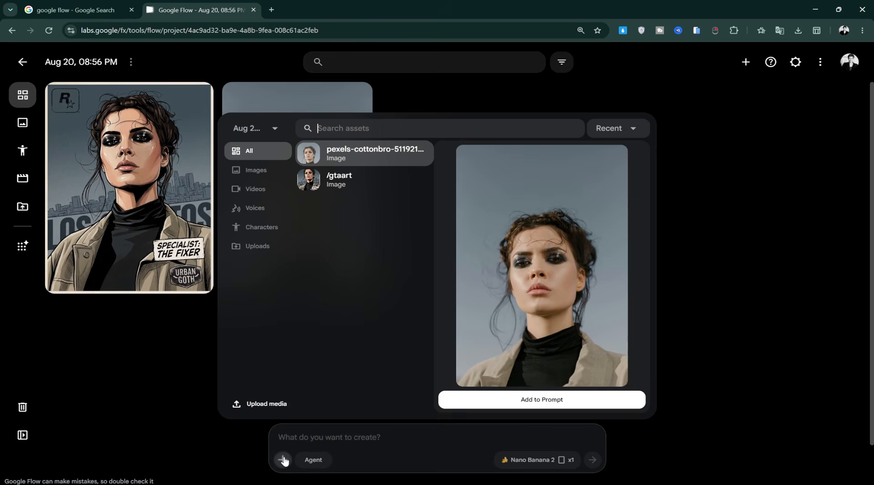
{"action": "left_click", "coordinate": [547, 400]}
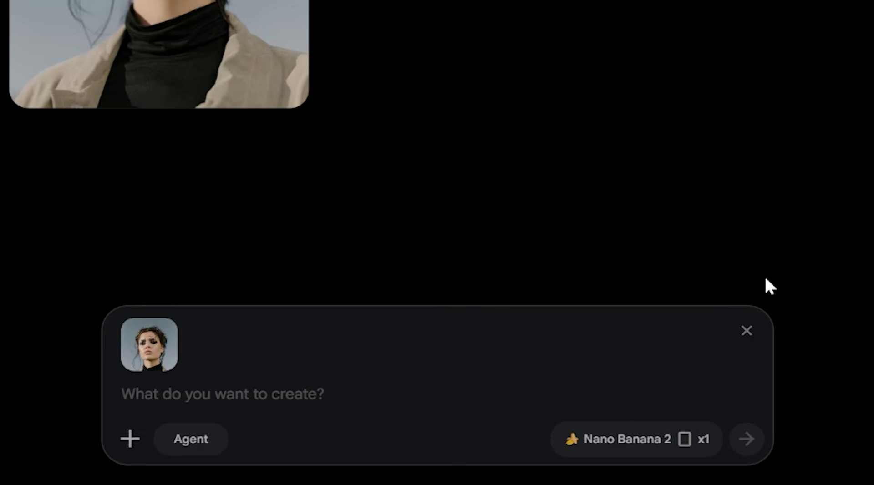
{"action": "type", "text": "/"}
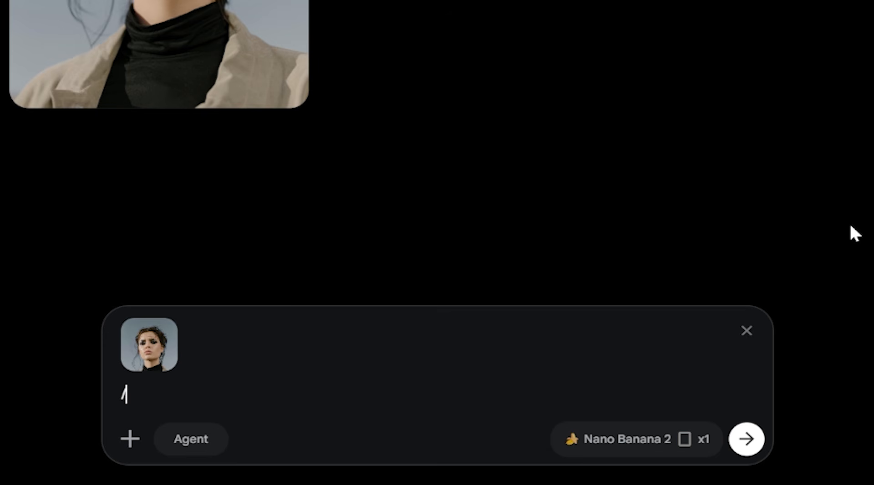
{"action": "type", "text": "cla"}
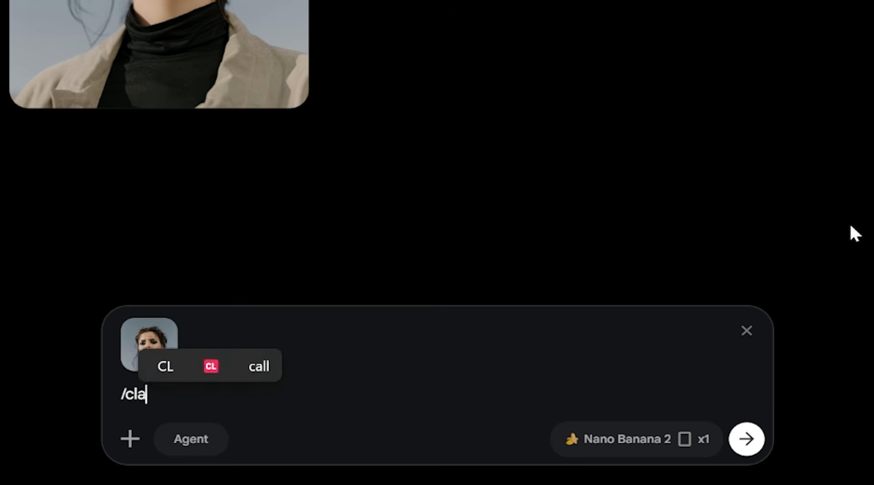
{"action": "type", "text": "ymation"}
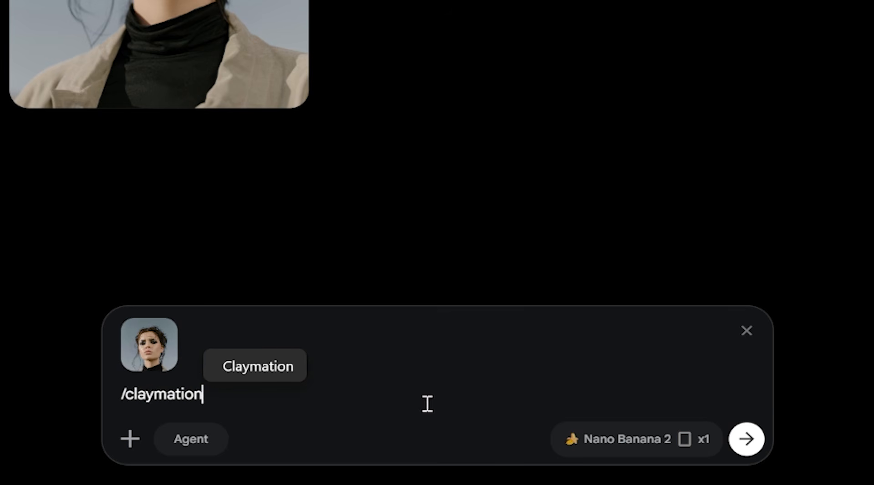
{"action": "left_click", "coordinate": [747, 440]}
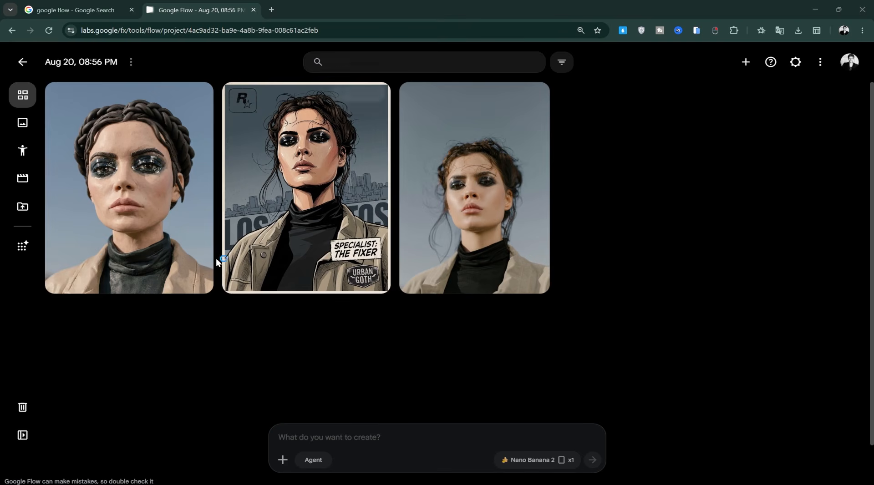
{"action": "left_click", "coordinate": [142, 213]}
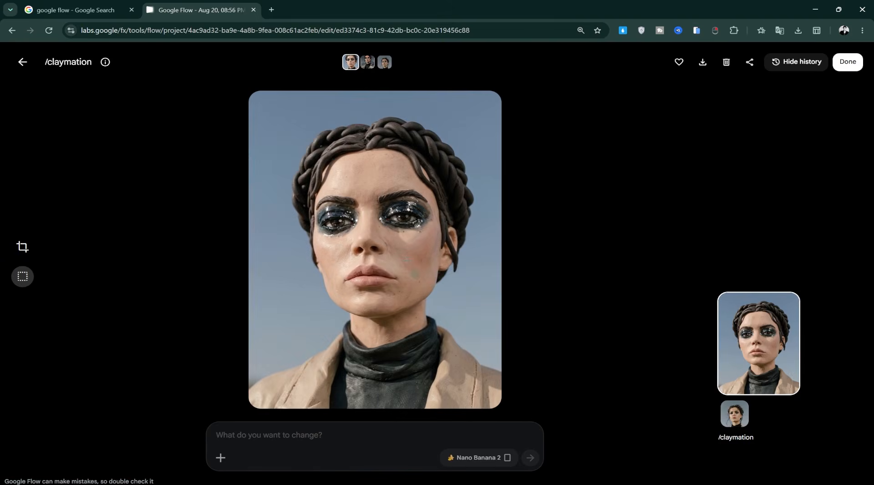
{"action": "left_click", "coordinate": [25, 63]}
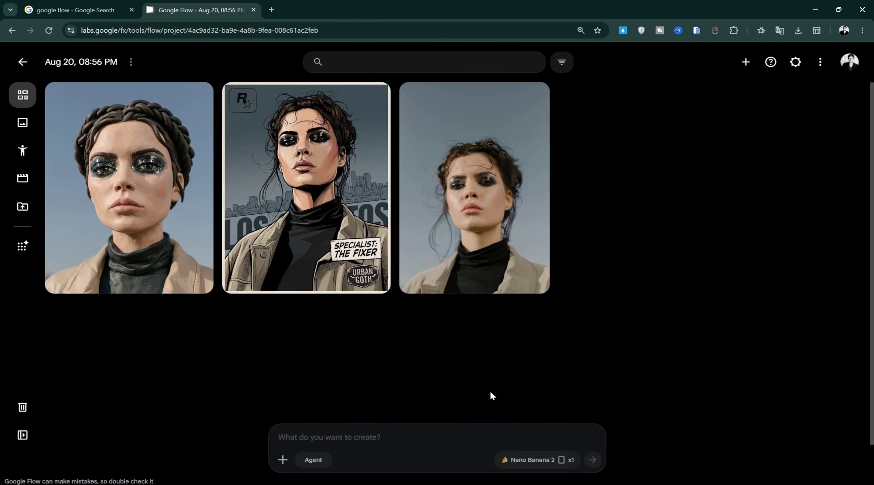
- Add the original portrait to a new prompt, generate it as "/superhero", and view the result enlarged before returning to the project
{"action": "mouse_move", "coordinate": [548, 110]}
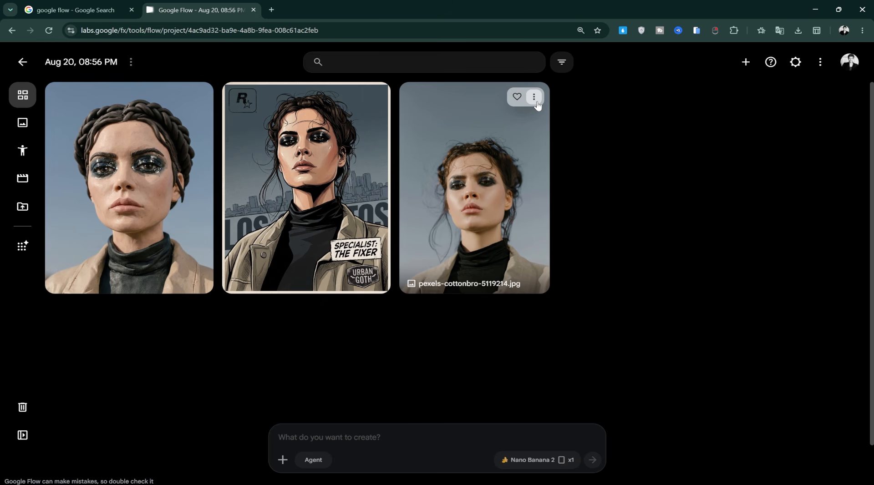
{"action": "left_click", "coordinate": [534, 97]}
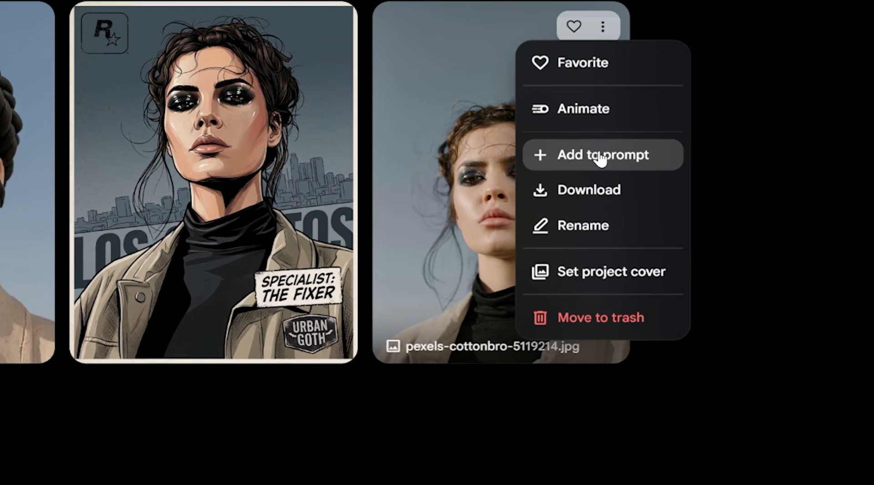
{"action": "left_click", "coordinate": [601, 173]}
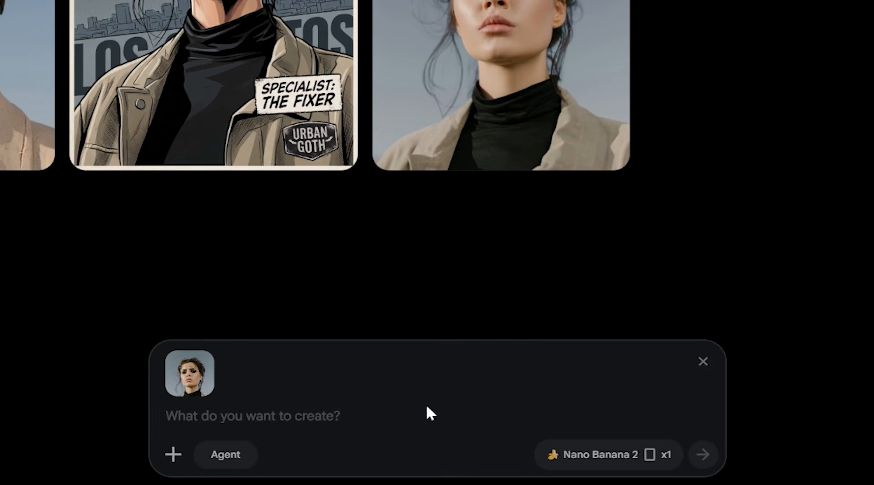
{"action": "type", "text": "/super"}
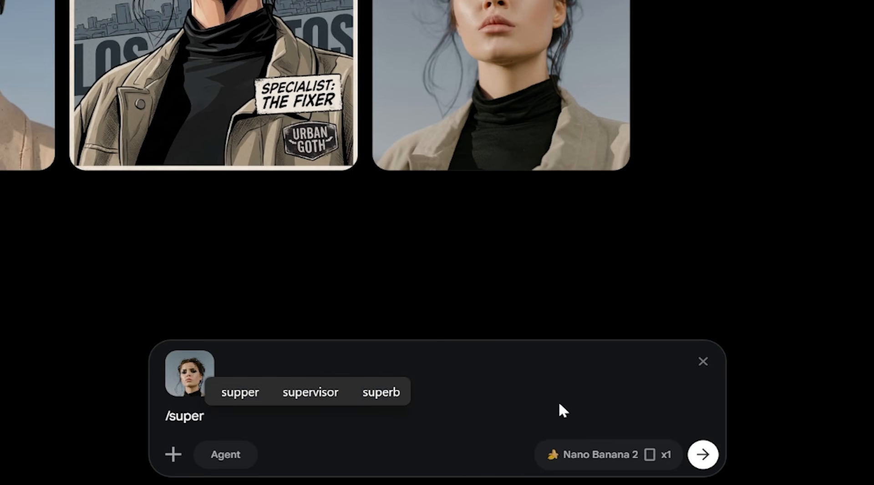
{"action": "type", "text": "hero"}
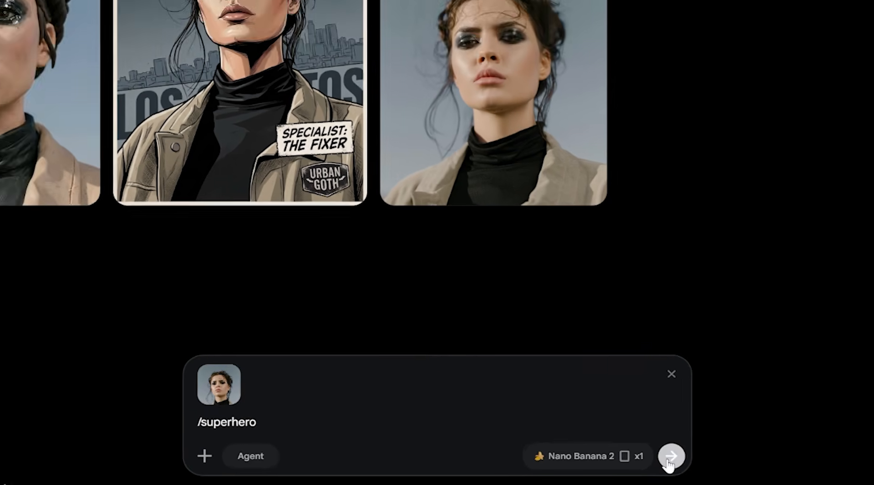
{"action": "left_click", "coordinate": [670, 459]}
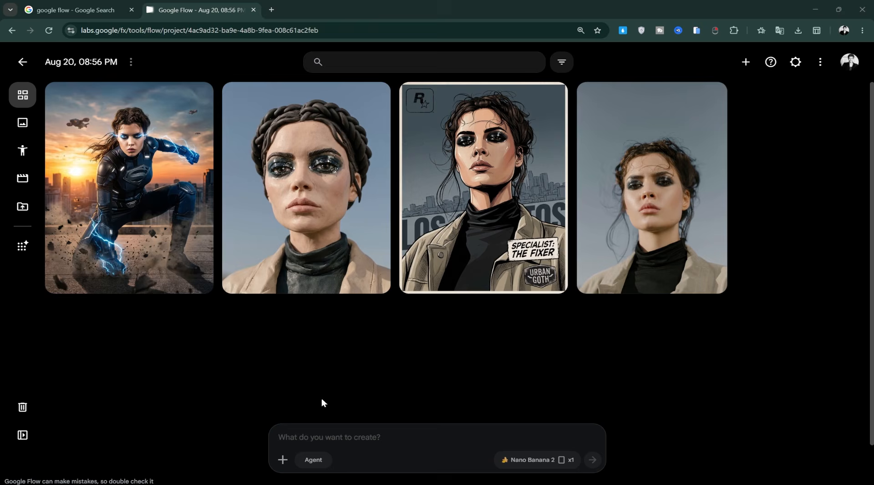
{"action": "left_click", "coordinate": [161, 212]}
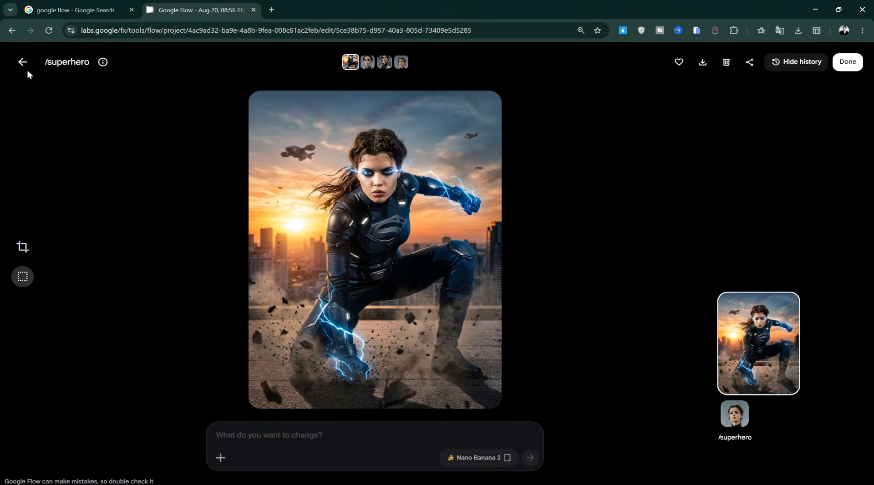
{"action": "left_click", "coordinate": [22, 62]}
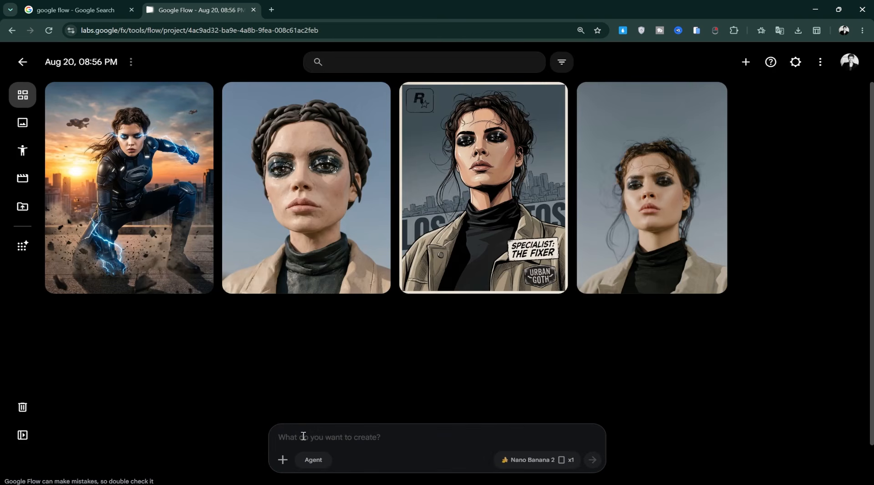
- Add the original portrait to a new prompt, generate it as "/woodcarving", and view the result enlarged before returning to the project
{"action": "left_click", "coordinate": [711, 97]}
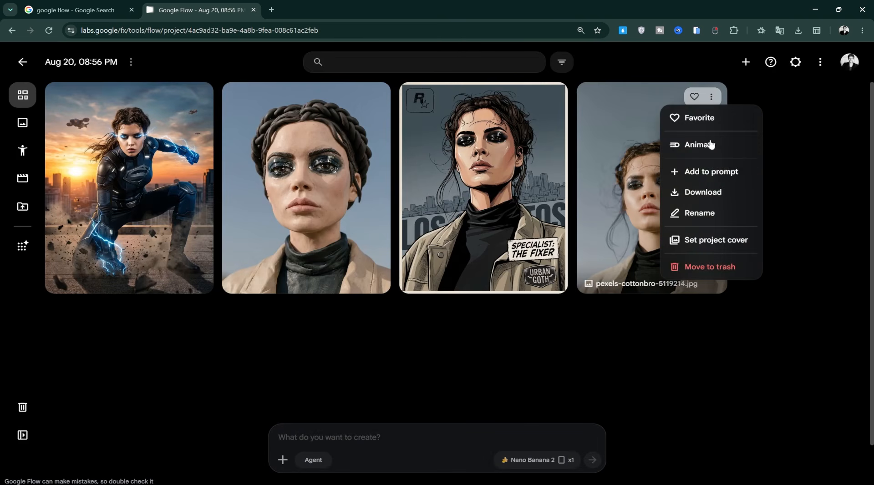
{"action": "left_click", "coordinate": [707, 172]}
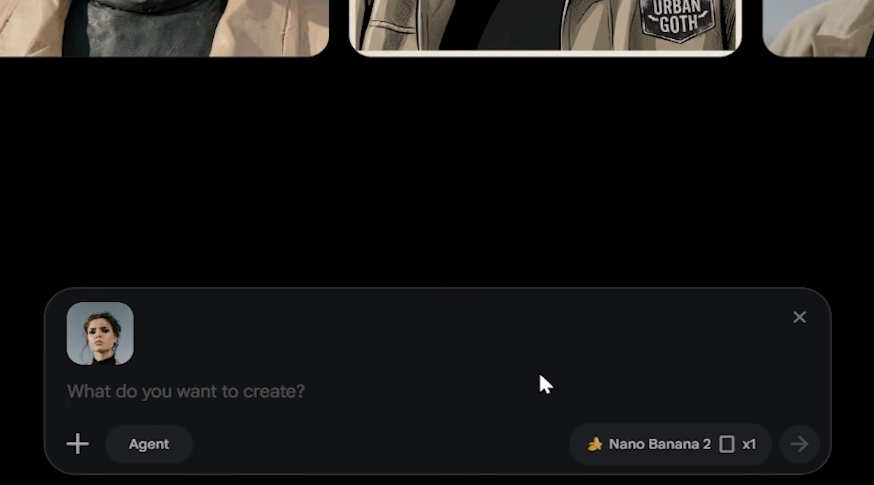
{"action": "type", "text": "/woo"}
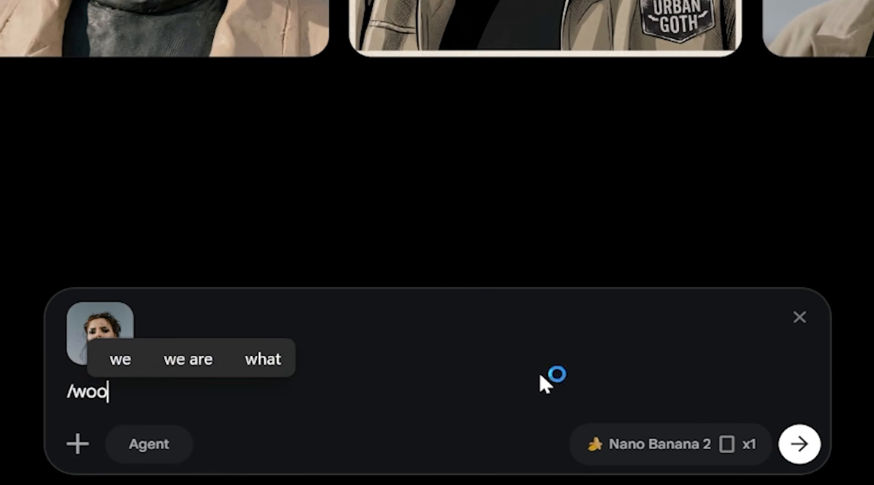
{"action": "type", "text": "dcarving"}
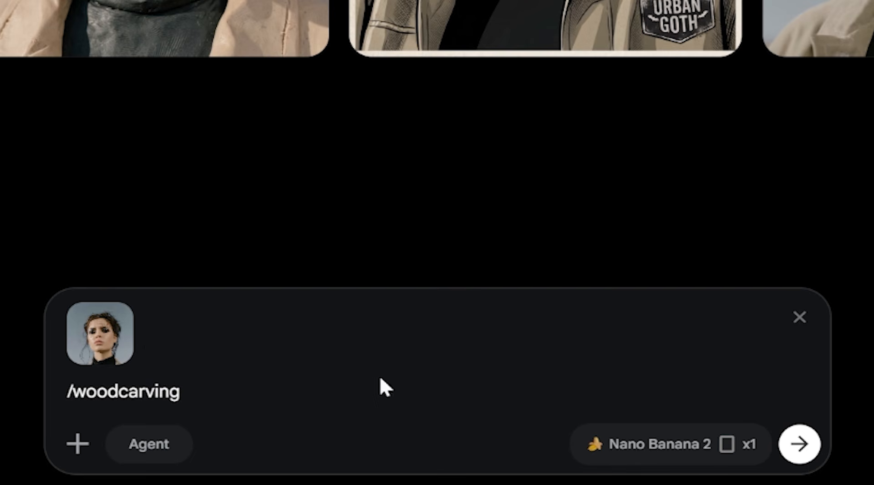
{"action": "left_click", "coordinate": [800, 444]}
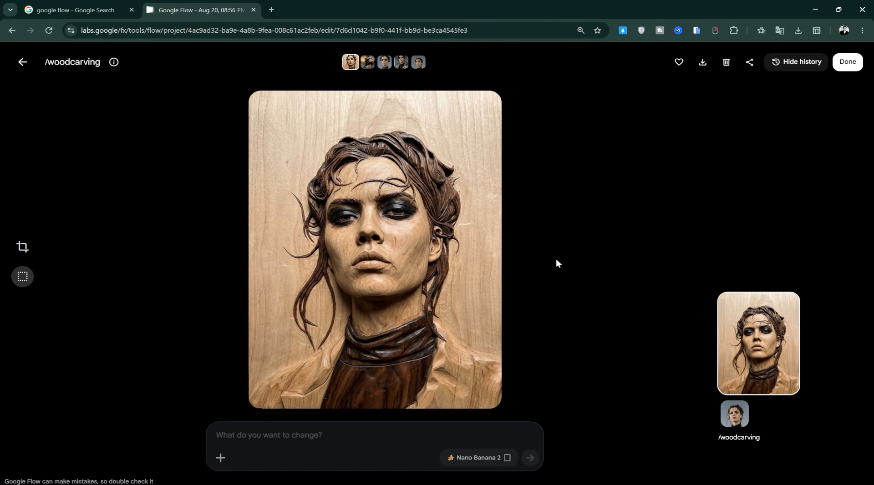
{"action": "left_click", "coordinate": [23, 63]}
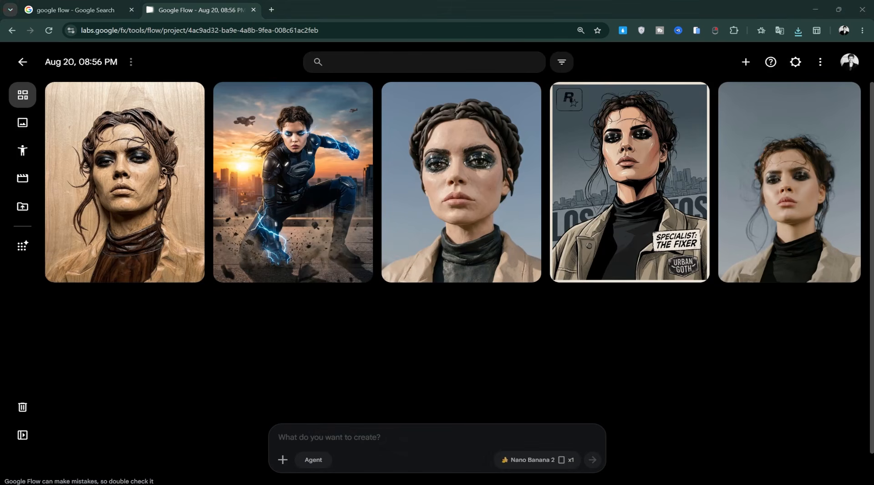
- Upload the shopping-cart photo pexels-silverkblack-36763454.jpg to the project and set the image aspect ratio to 16:9
{"action": "left_click", "coordinate": [282, 460]}
{"action": "left_click", "coordinate": [255, 404]}
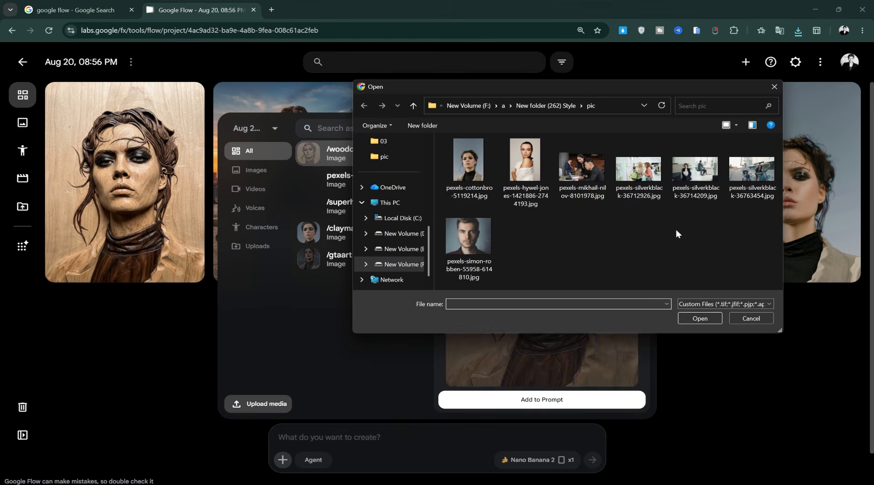
{"action": "double_click", "coordinate": [656, 196]}
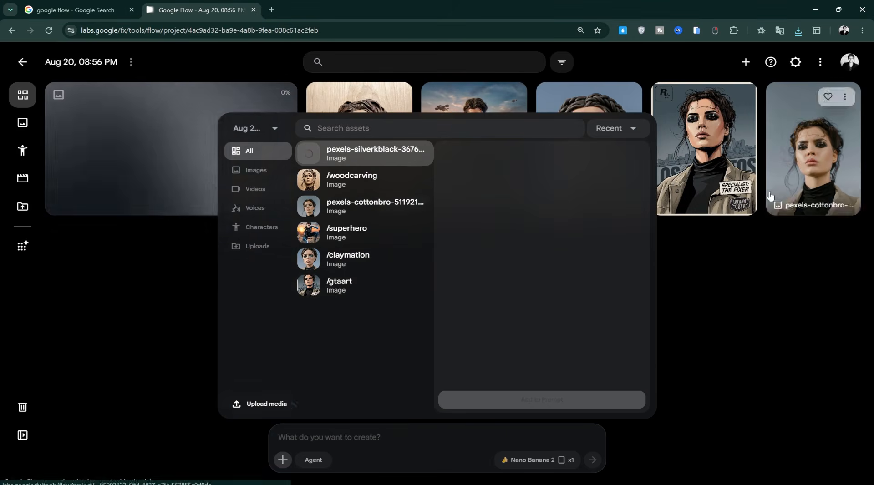
{"action": "left_click", "coordinate": [676, 435]}
{"action": "left_click", "coordinate": [540, 461]}
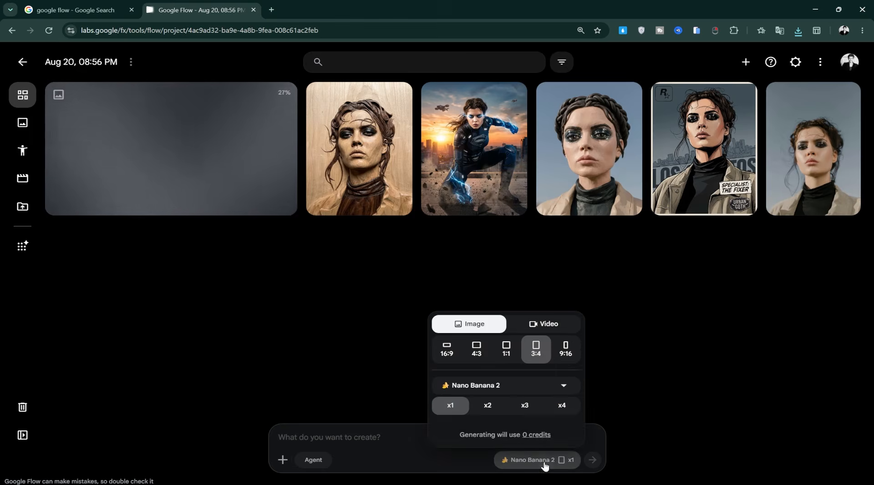
{"action": "left_click", "coordinate": [447, 350]}
{"action": "left_click", "coordinate": [392, 416]}
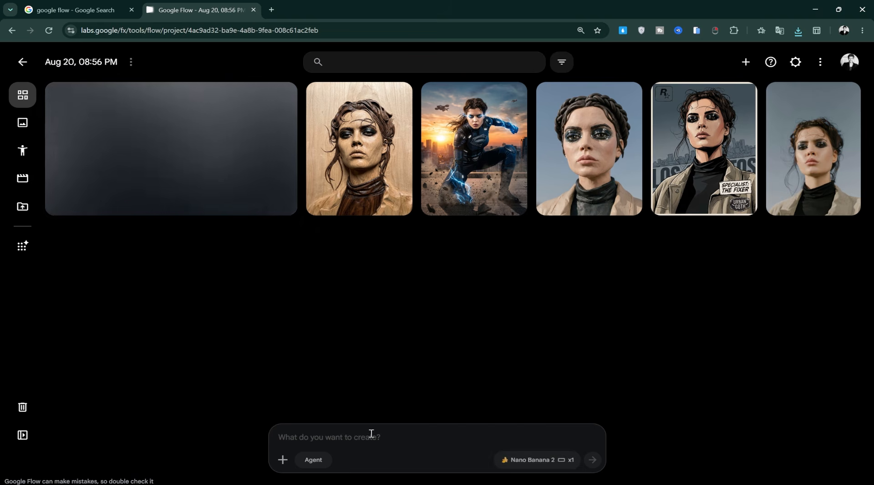
- Attach the uploaded shopping-cart photo, generate an image with the prompt "/feltplushine", and view the result enlarged before returning to the project
{"action": "left_click", "coordinate": [283, 460]}
{"action": "left_click", "coordinate": [510, 401]}
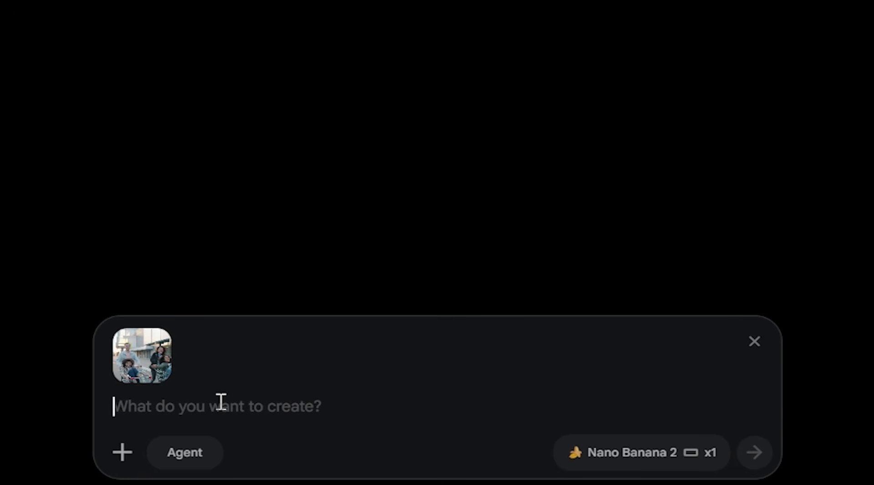
{"action": "type", "text": "/"}
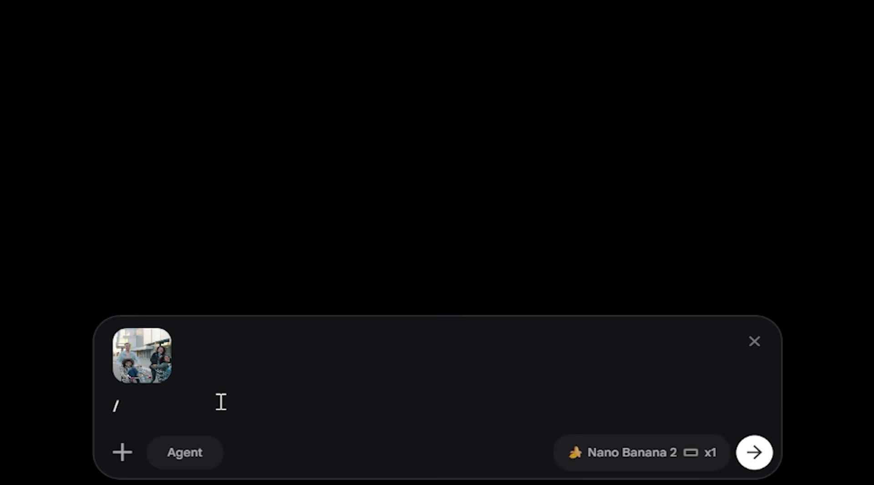
{"action": "type", "text": "fel"}
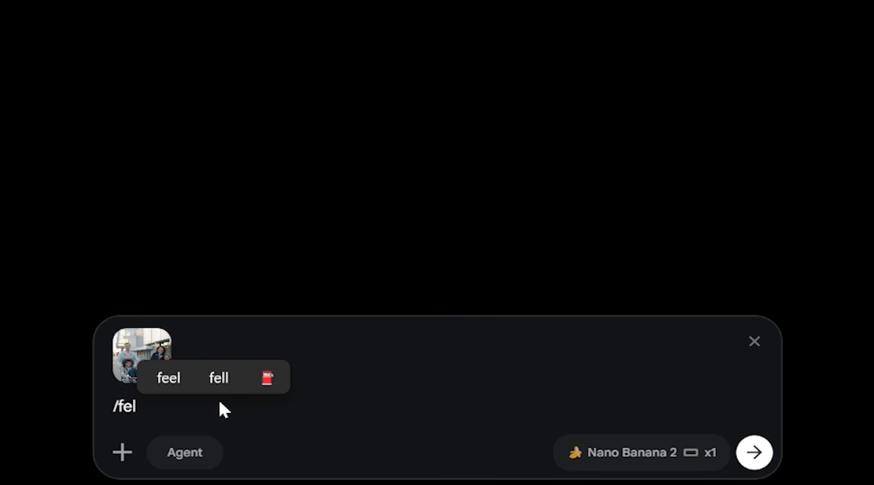
{"action": "type", "text": "tpl"}
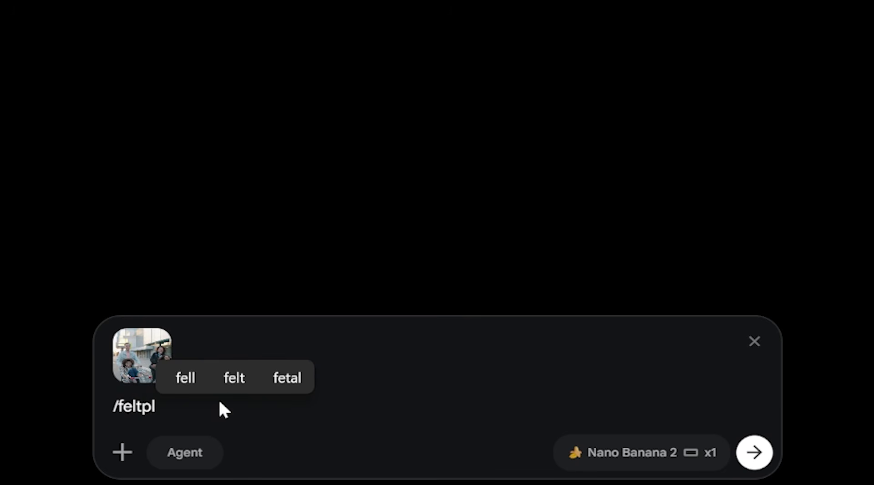
{"action": "type", "text": "ushine"}
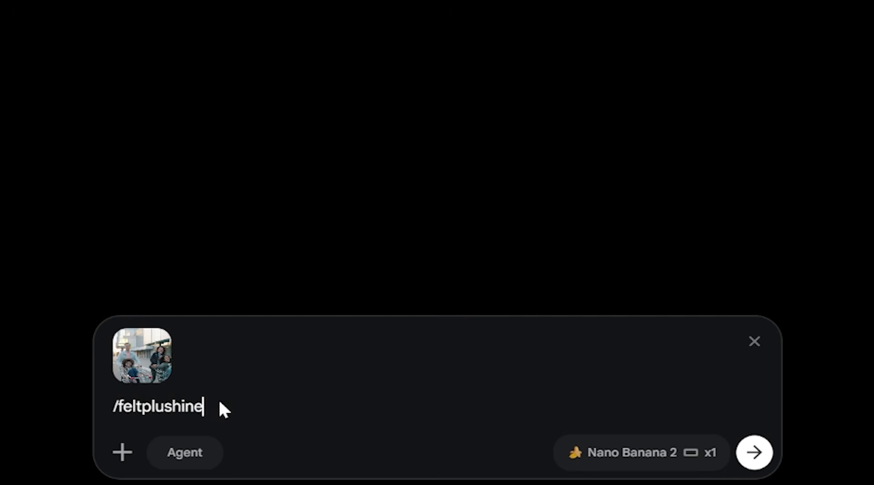
{"action": "left_click", "coordinate": [756, 457]}
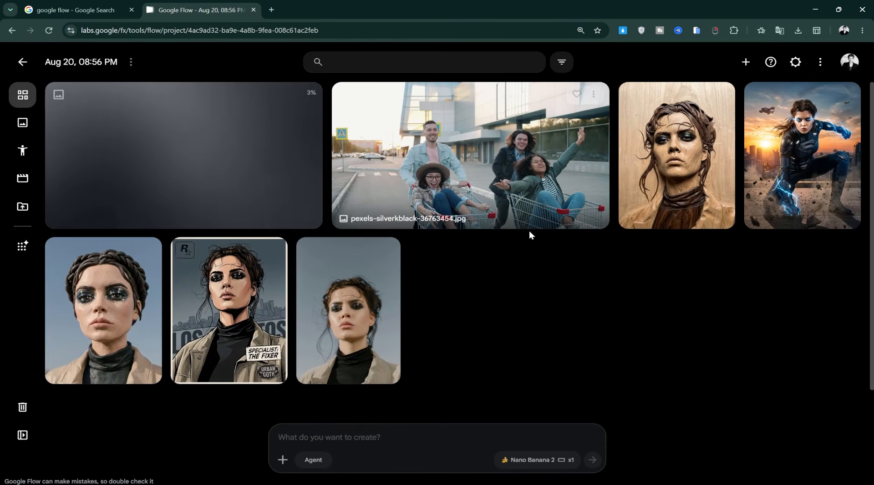
{"action": "left_click", "coordinate": [183, 162]}
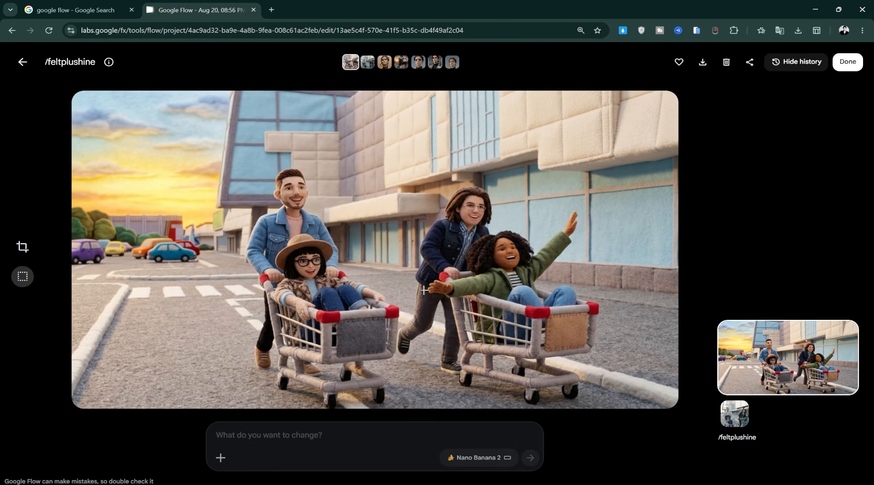
{"action": "left_click", "coordinate": [22, 62]}
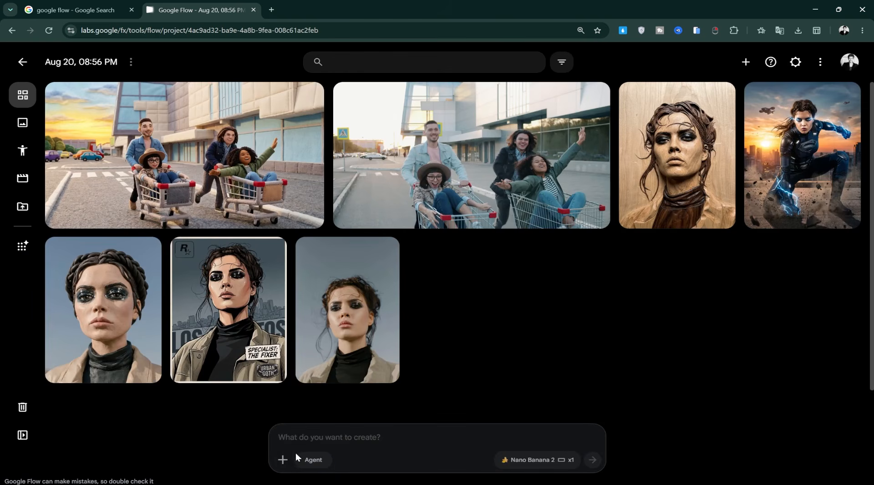
- Upload the office photo of colleagues at a laptop (file ending 8101978.jpg), attach it, and generate an image with the prompt "/legoverse"
{"action": "left_click", "coordinate": [284, 461]}
{"action": "left_click", "coordinate": [268, 404]}
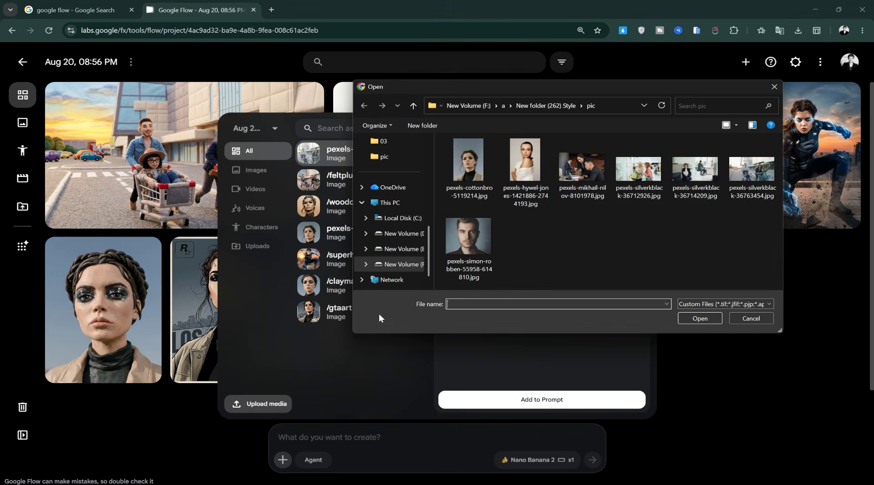
{"action": "double_click", "coordinate": [582, 164]}
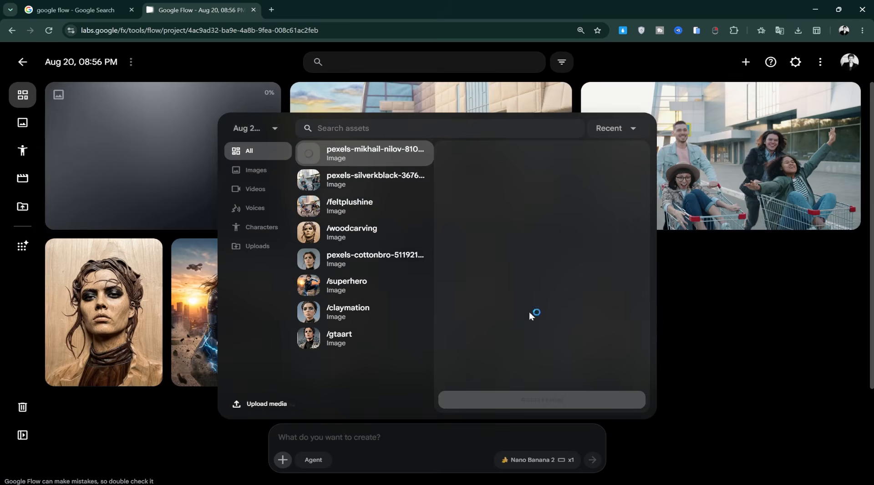
{"action": "left_click", "coordinate": [542, 399]}
{"action": "left_click", "coordinate": [332, 428]}
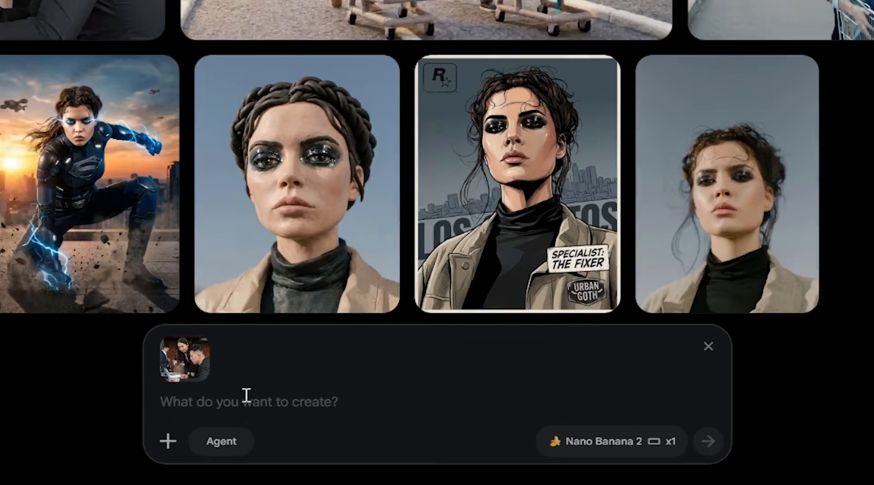
{"action": "type", "text": "/legoverse"}
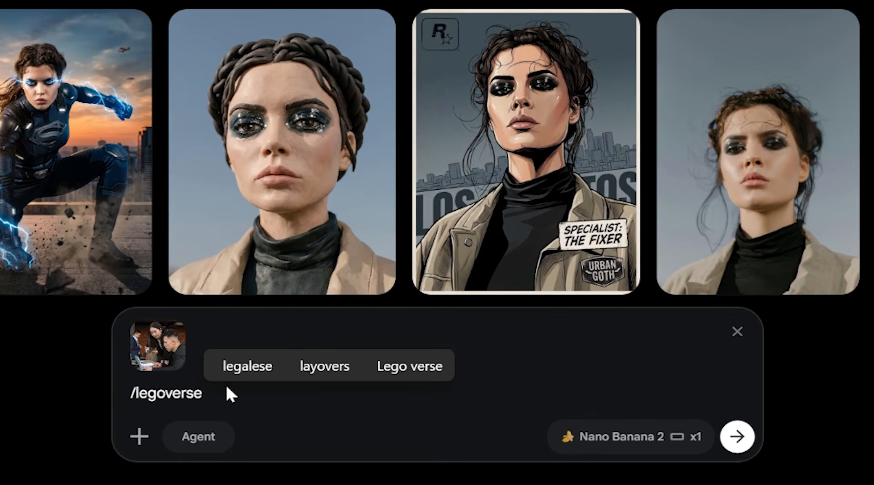
{"action": "left_click", "coordinate": [740, 436]}
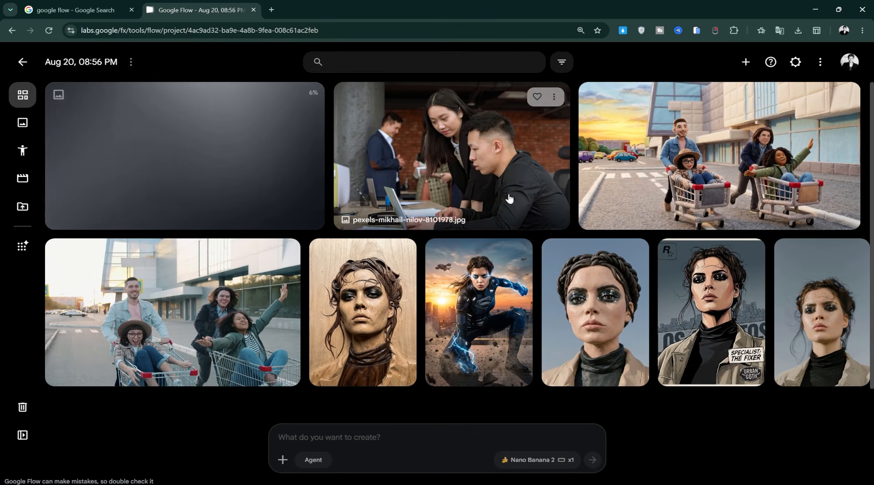
- Add the original office laptop photo to a new prompt and generate an image with the prompt "/vitage80s"
{"action": "left_click", "coordinate": [554, 96]}
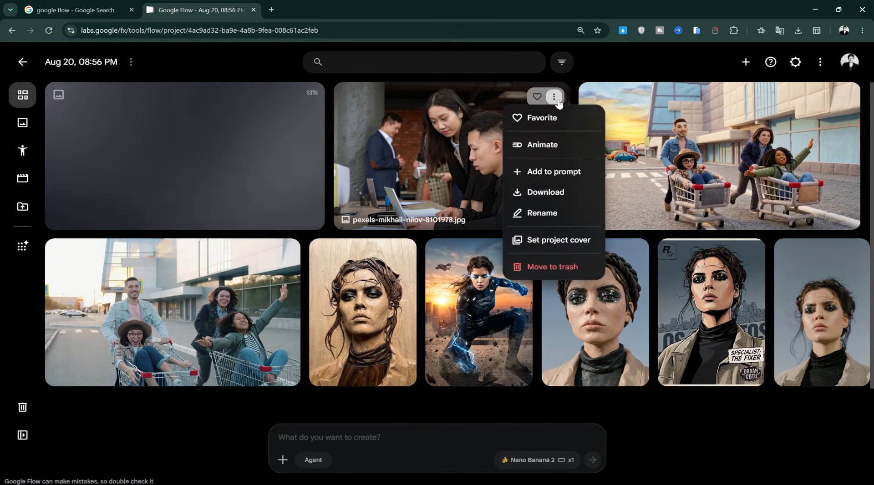
{"action": "left_click", "coordinate": [551, 171]}
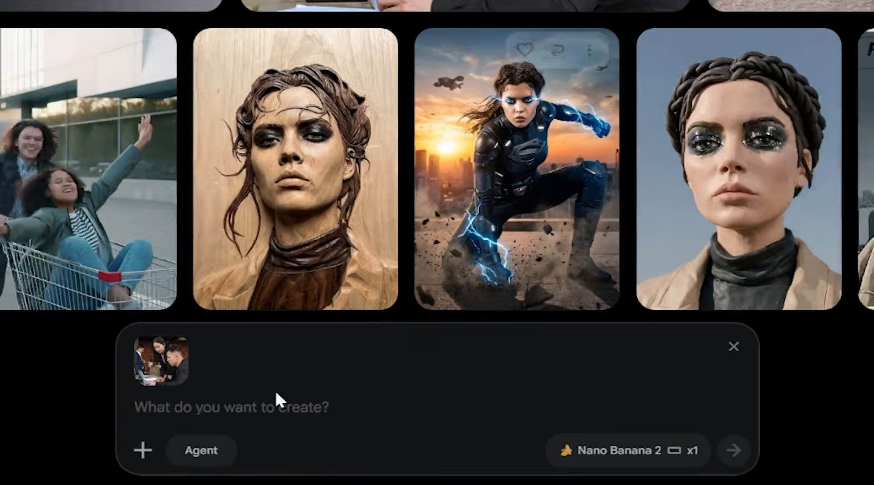
{"action": "type", "text": "/vitage80s"}
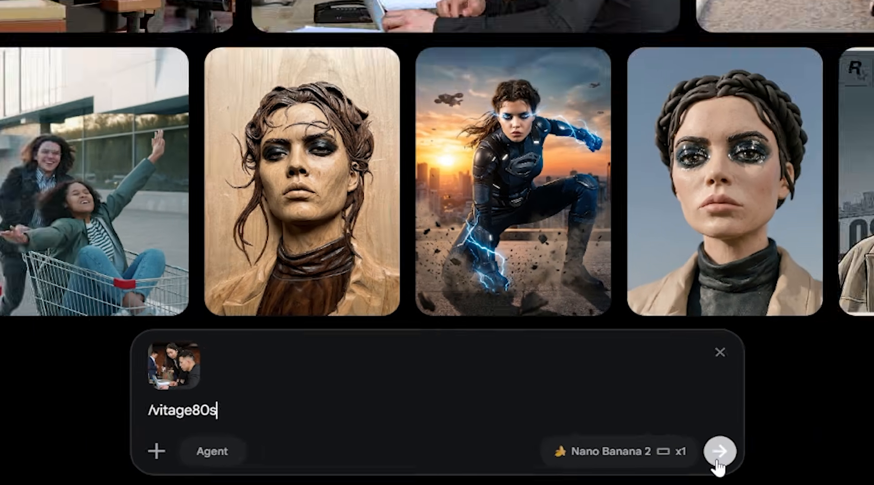
{"action": "left_click", "coordinate": [718, 452]}
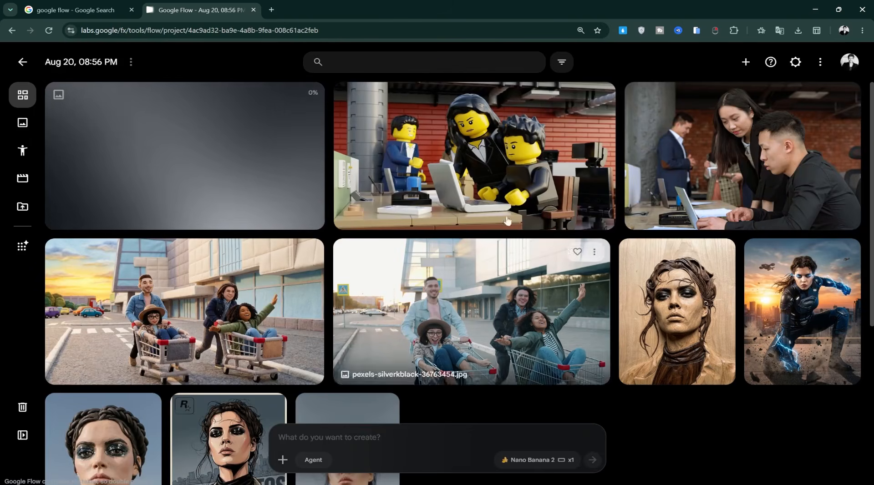
- View the "/legoverse" and "/vitage80s" results enlarged one after the other, returning to the project after each
{"action": "left_click", "coordinate": [516, 133]}
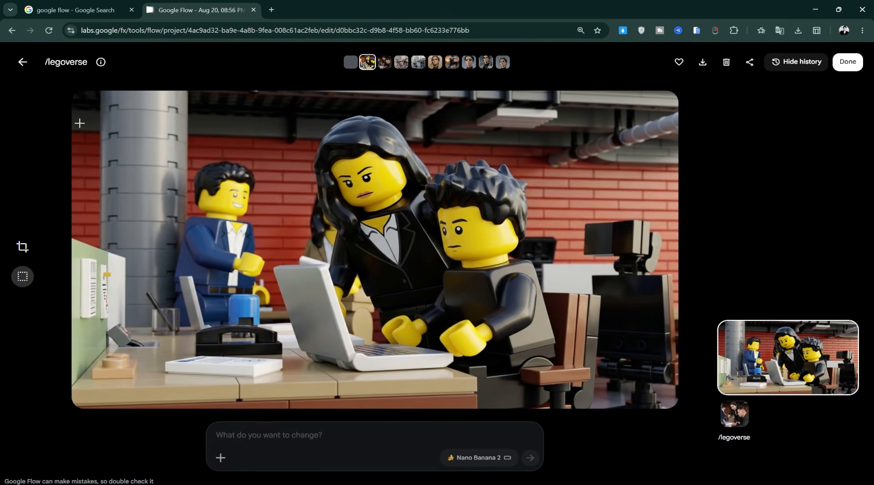
{"action": "left_click", "coordinate": [23, 62]}
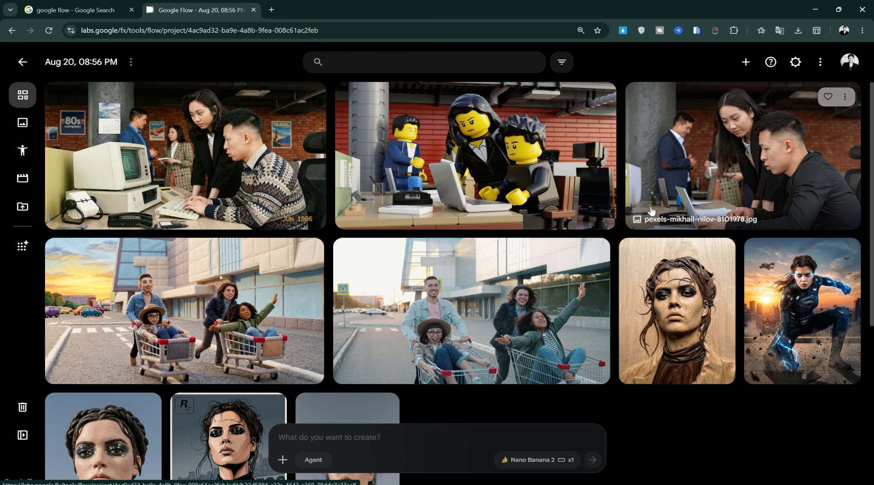
{"action": "left_click", "coordinate": [160, 183]}
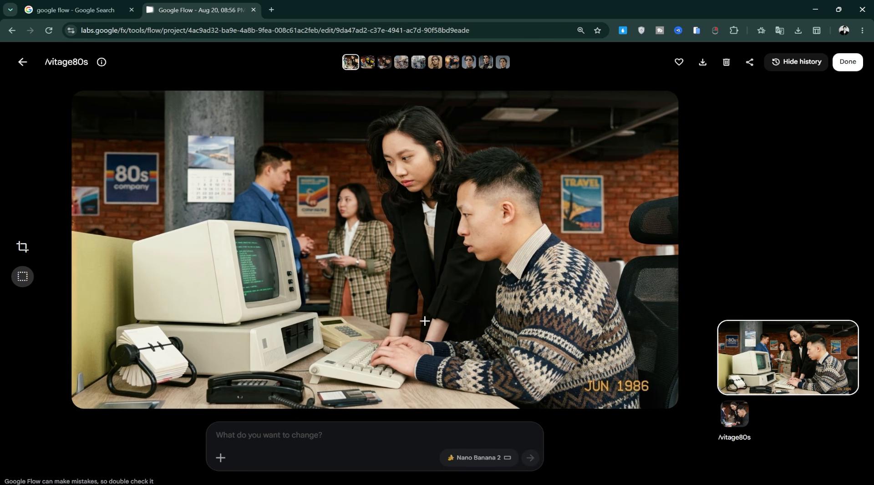
{"action": "left_click", "coordinate": [25, 65]}
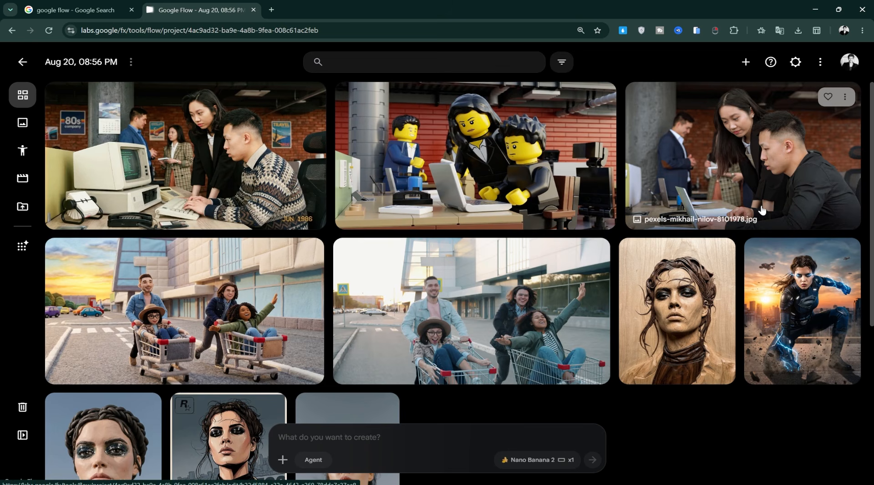
- Upload the office photo of a seated woman holding papers (file ending 36714209.jpg), attach it, and generate an image with the prompt "/etchasketch"
{"action": "left_click", "coordinate": [282, 460]}
{"action": "left_click", "coordinate": [258, 404]}
{"action": "left_click", "coordinate": [695, 169]}
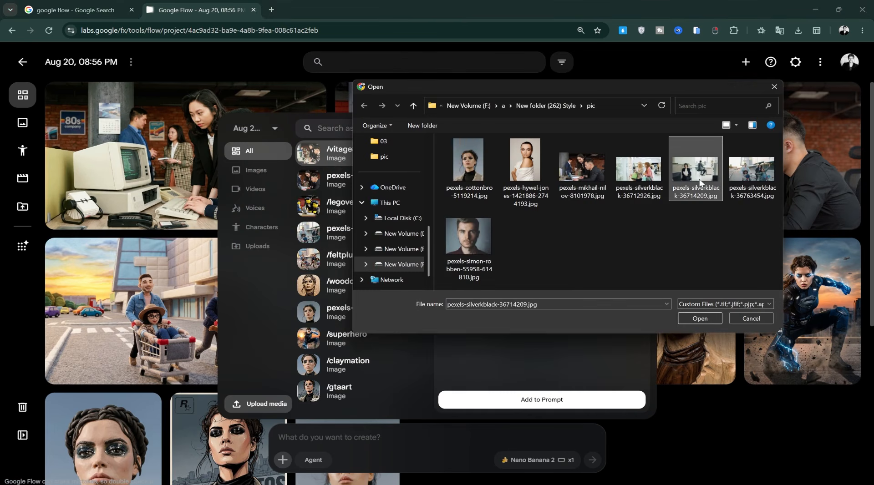
{"action": "double_click", "coordinate": [701, 181]}
{"action": "left_click", "coordinate": [484, 399]}
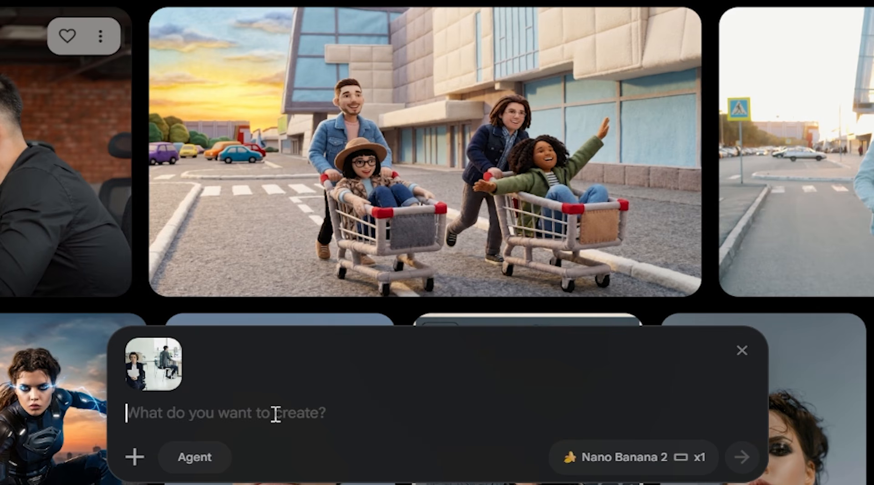
{"action": "type", "text": "/etch"}
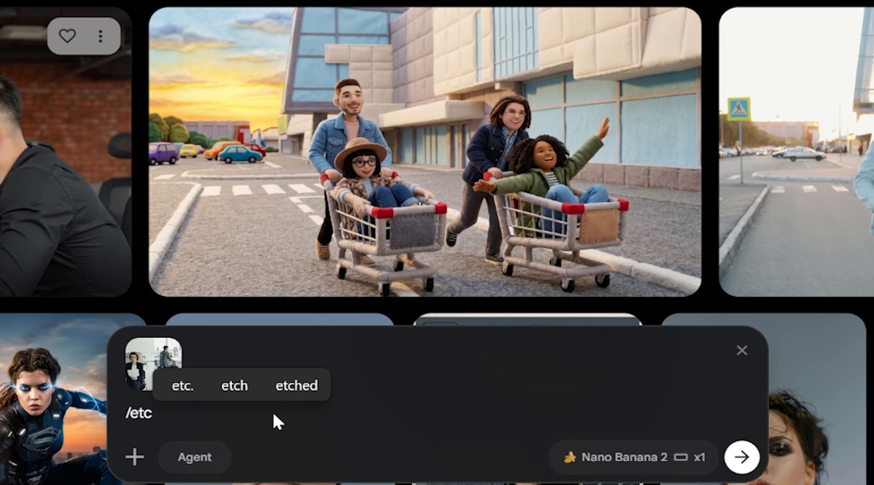
{"action": "type", "text": "asketch"}
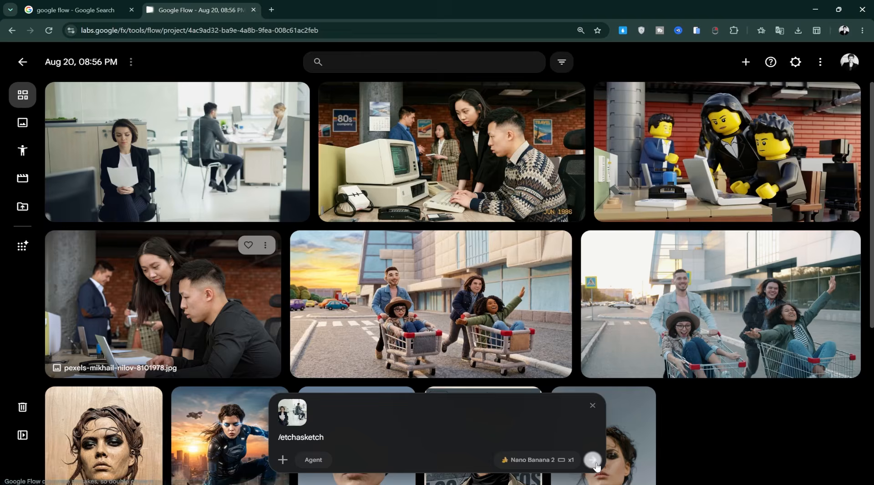
{"action": "left_click", "coordinate": [593, 461]}
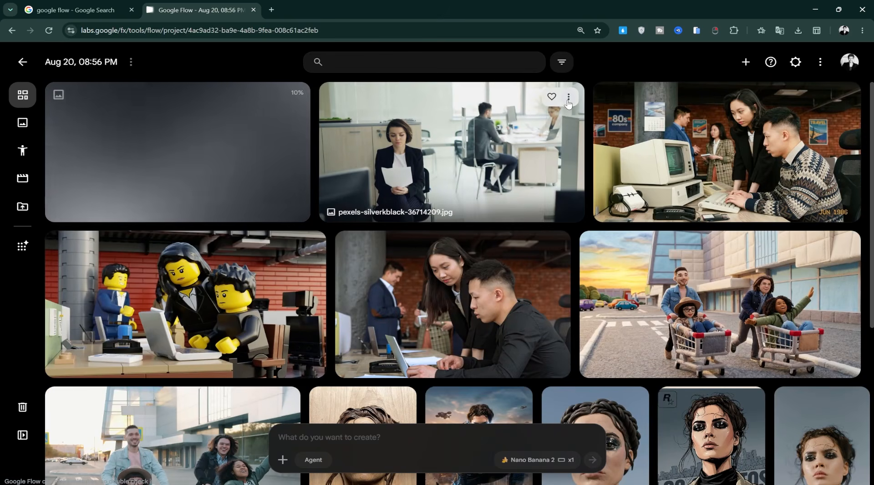
- Add the original shopping-cart photo to a new prompt and generate an image with the prompt "/pop_up_book"
{"action": "left_click", "coordinate": [569, 97]}
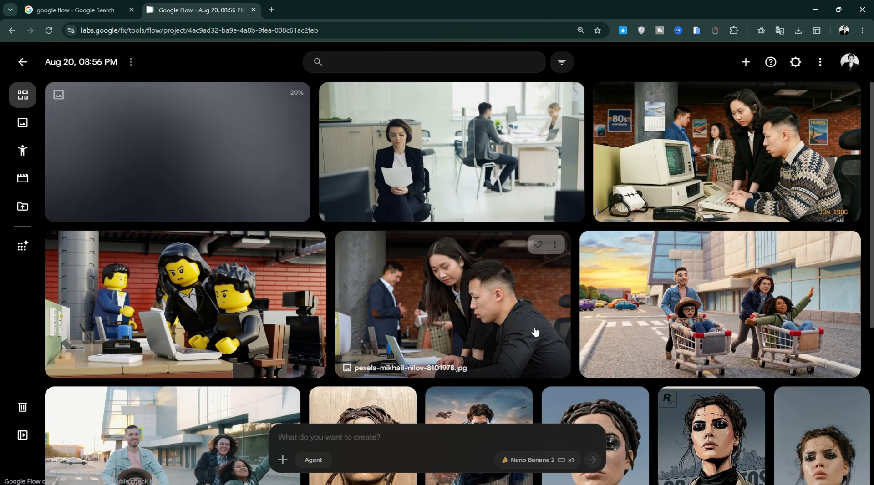
{"action": "scroll", "coordinate": [493, 351], "scroll_direction": "down", "scroll_amount": 3}
{"action": "left_click", "coordinate": [284, 258]}
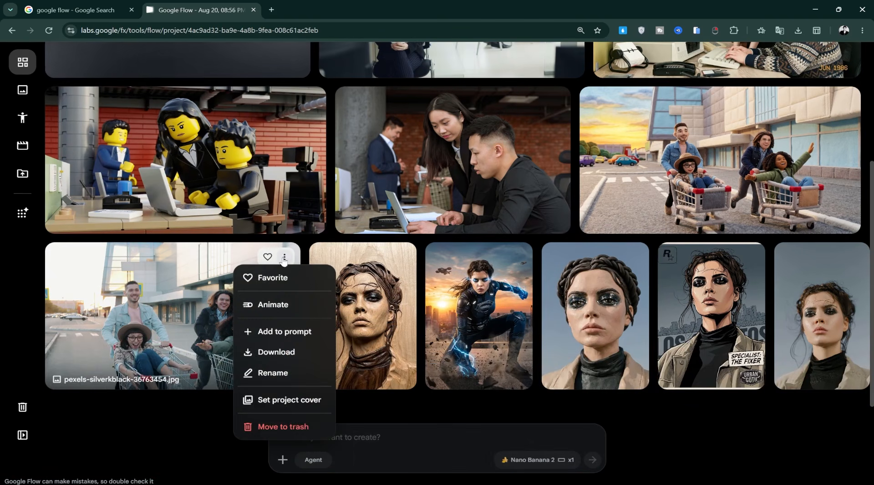
{"action": "left_click", "coordinate": [278, 332]}
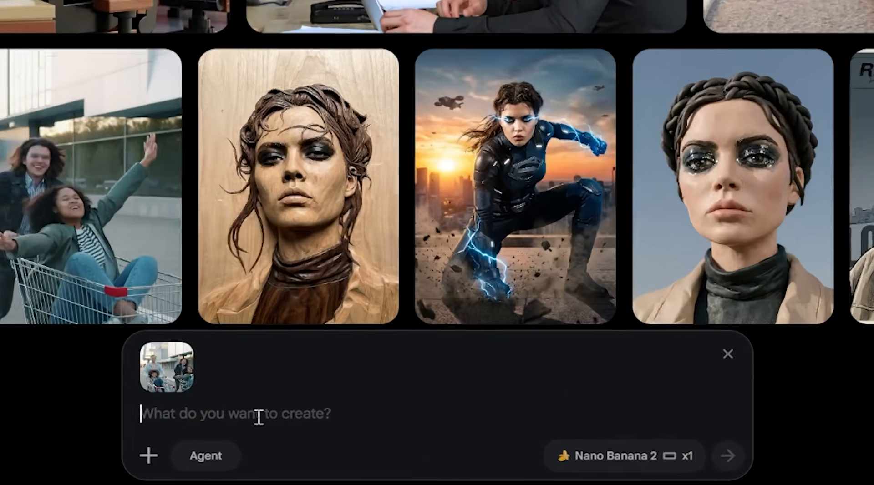
{"action": "type", "text": "pop_up_book"}
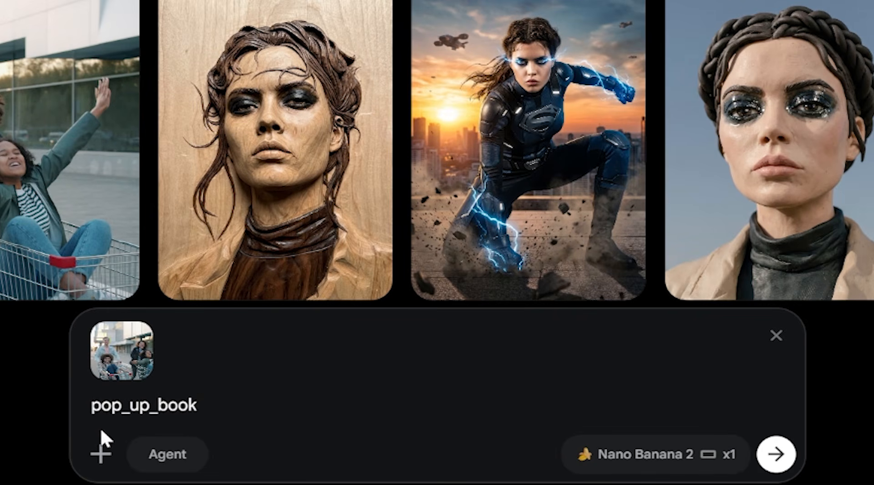
{"action": "key", "text": "Return"}
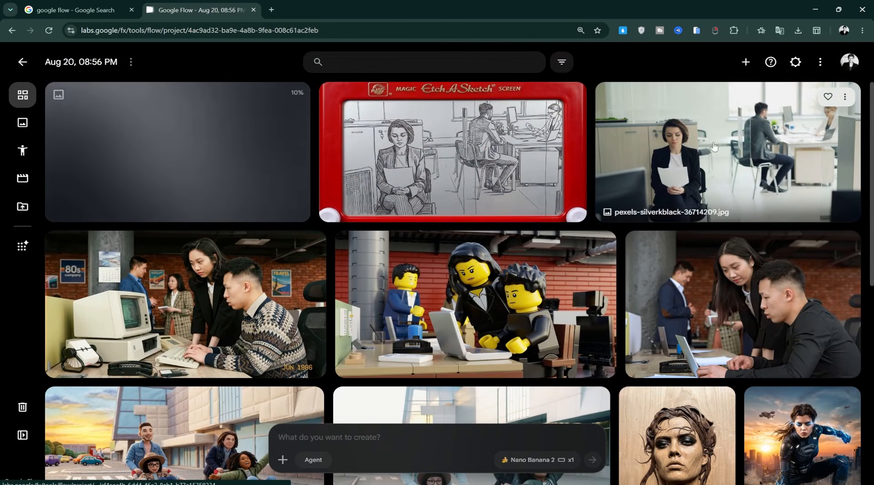
- View the "/etchasketch" and "/pop_up_book" results enlarged one after the other, returning to the project after each
{"action": "left_click", "coordinate": [414, 201]}
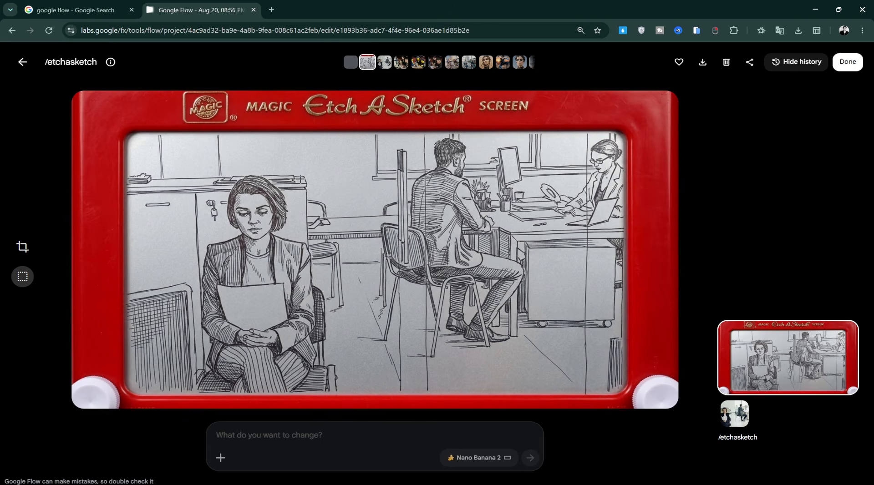
{"action": "left_click", "coordinate": [20, 61]}
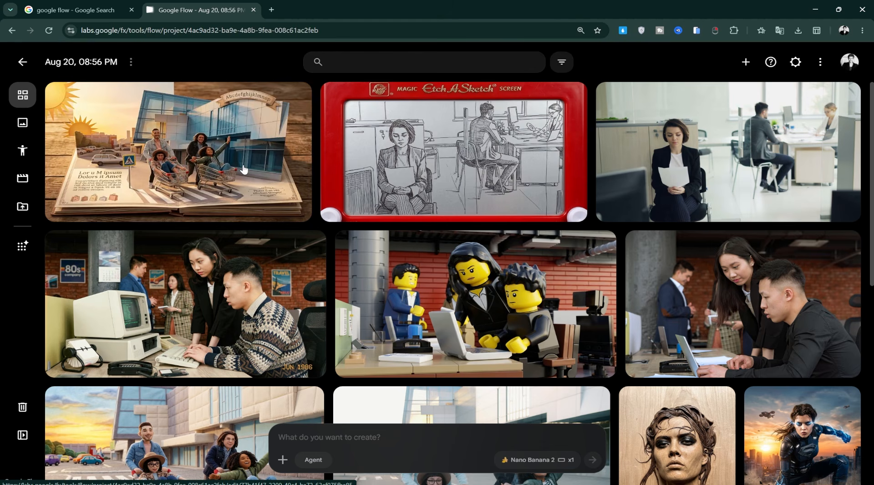
{"action": "left_click", "coordinate": [245, 167]}
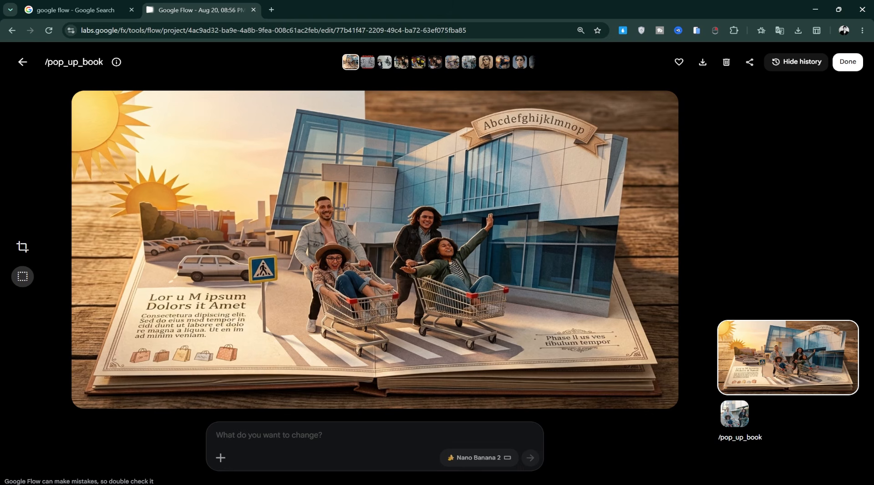
{"action": "left_click", "coordinate": [24, 67]}
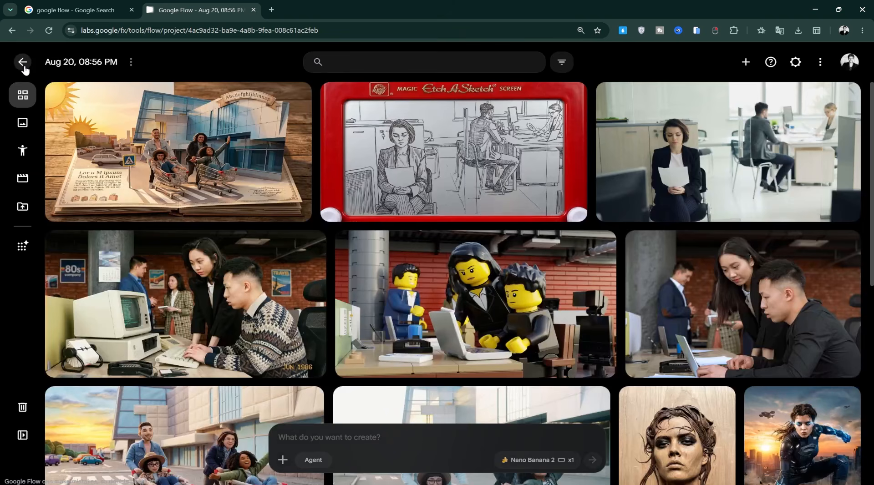
- Look over the project's generated images, view the "/feltplushine" shopping-cart result enlarged, and return to the project
{"action": "scroll", "coordinate": [531, 228], "scroll_direction": "down", "scroll_amount": 4}
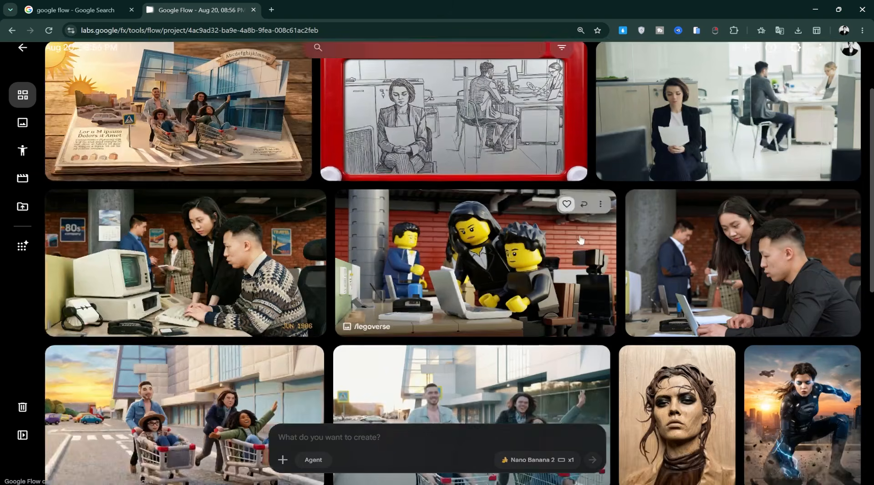
{"action": "scroll", "coordinate": [680, 264], "scroll_direction": "down", "scroll_amount": 3}
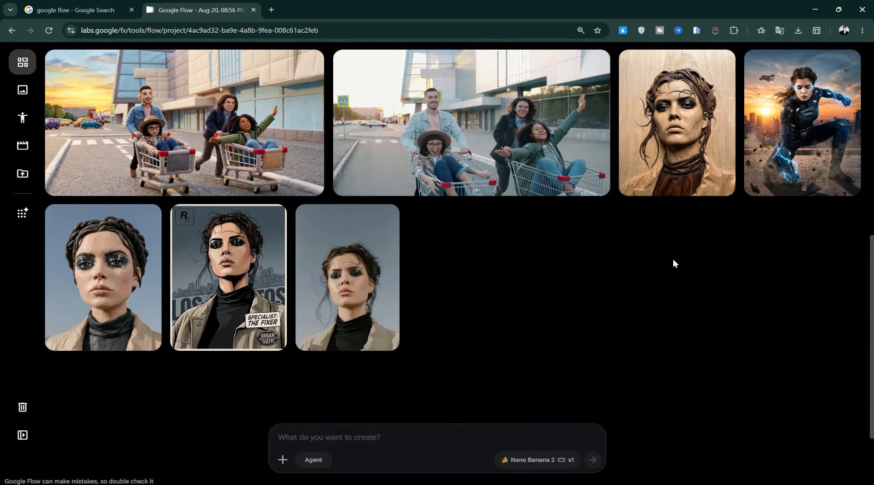
{"action": "scroll", "coordinate": [665, 260], "scroll_direction": "up", "scroll_amount": 3}
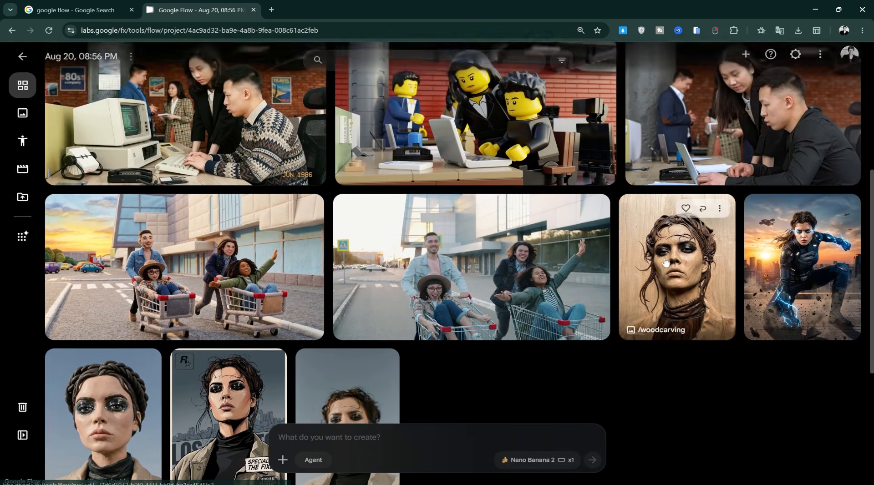
{"action": "left_click", "coordinate": [248, 262]}
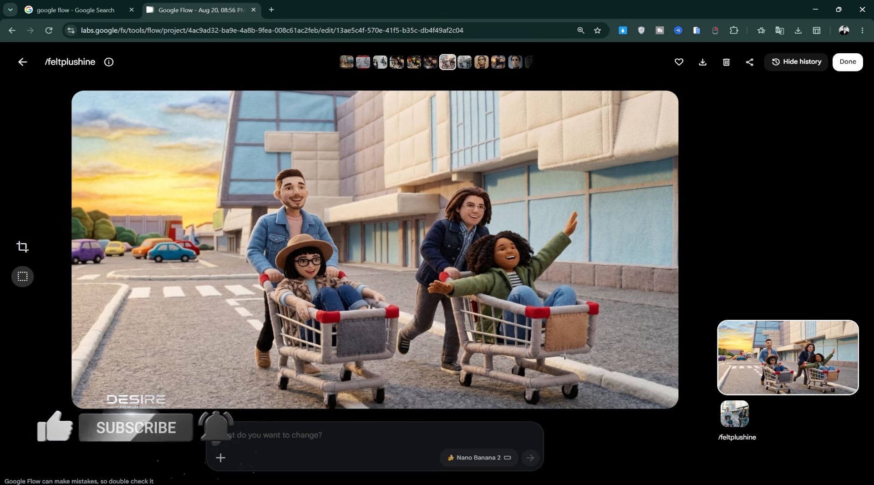
{"action": "left_click", "coordinate": [22, 62]}
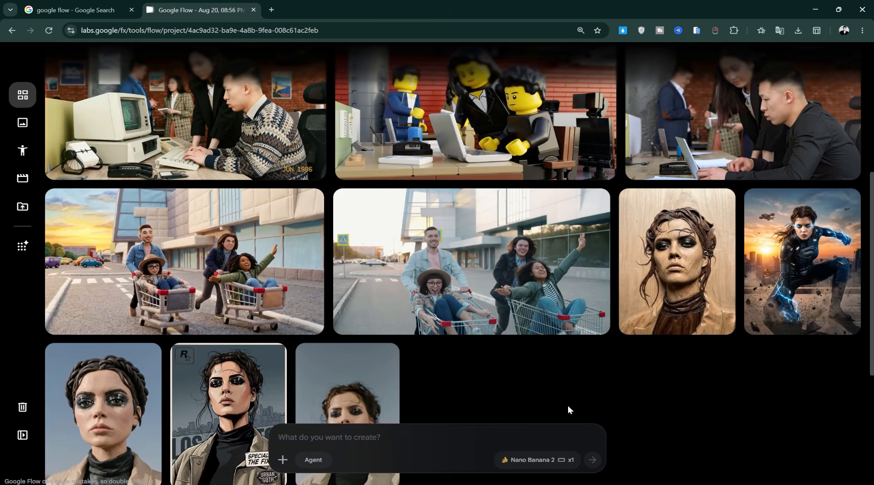